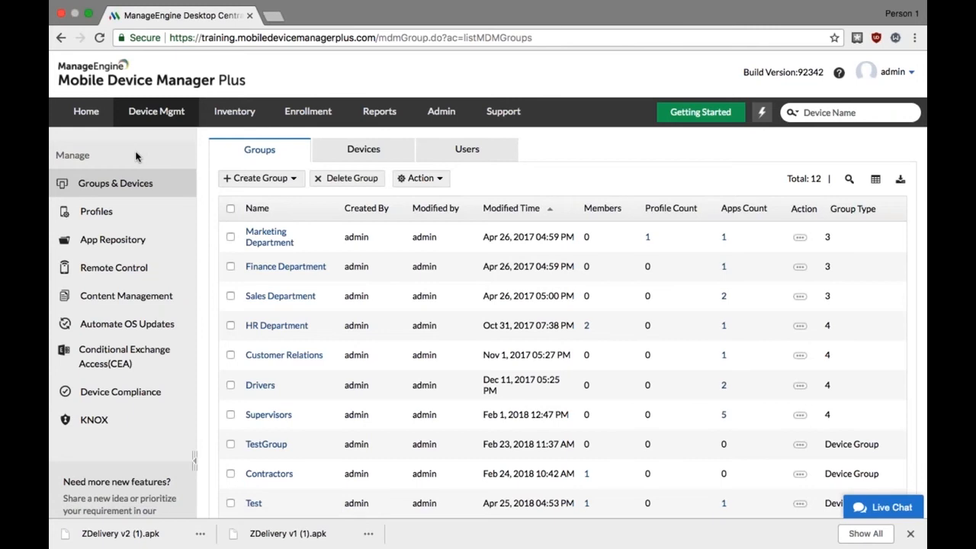
Open the App Repository and start adding an Apple Store app for iOS
left_click(127, 240)
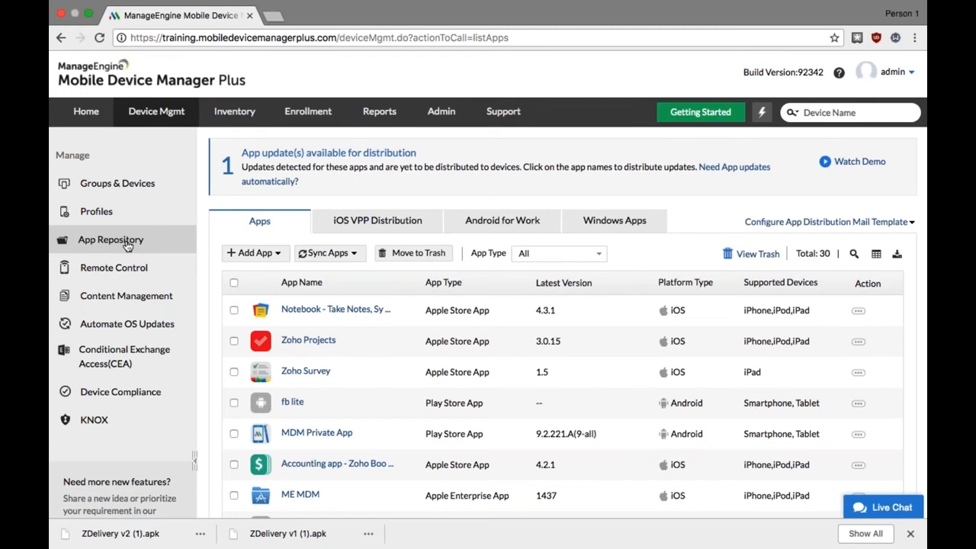
scroll(127, 244, "down", 1)
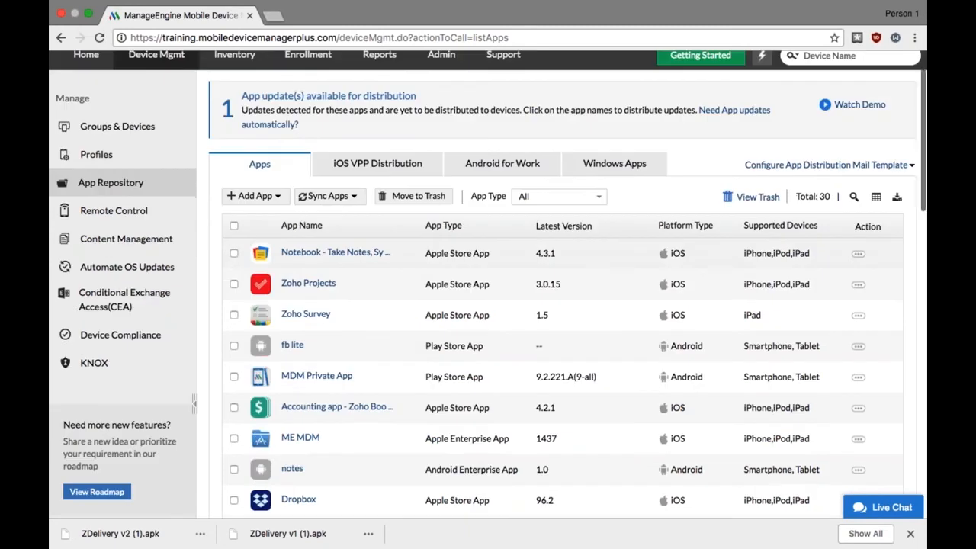
left_click(278, 196)
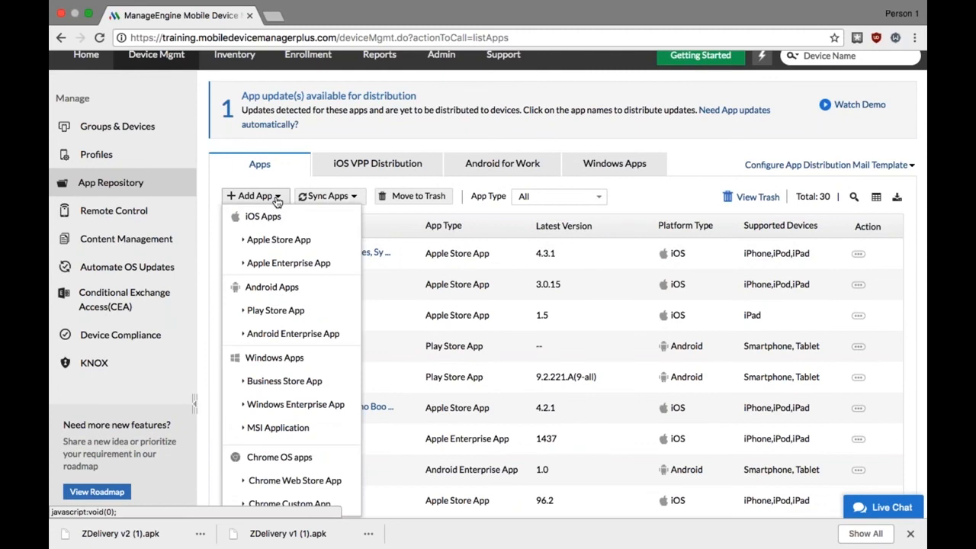
scroll(292, 270, "down", 1)
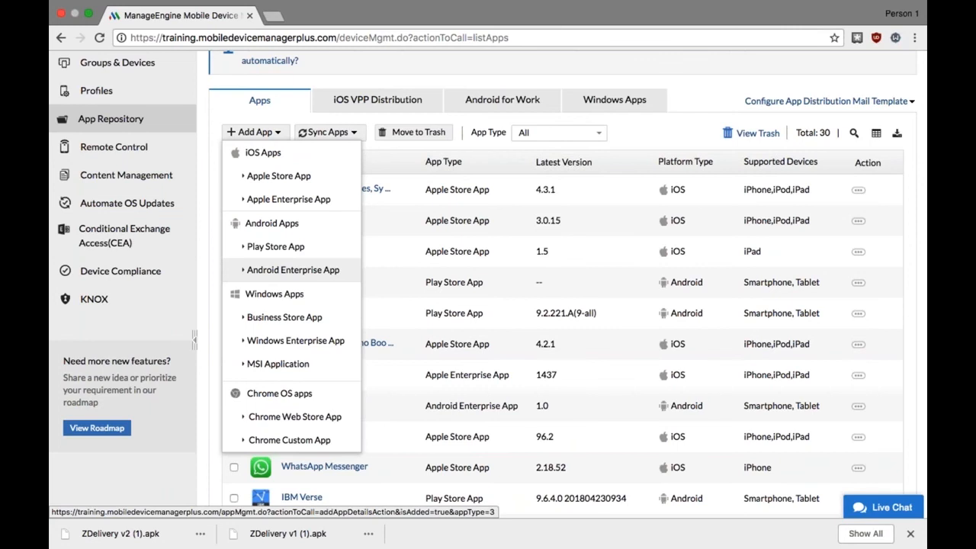
left_click(297, 183)
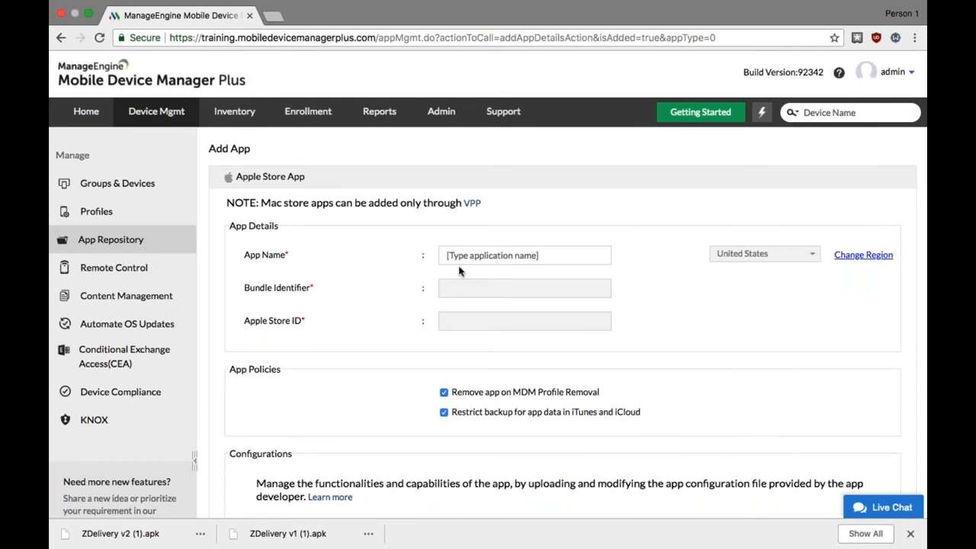
Try to add Zoho CRM - Sales & Marketing to the repository, finding it by the app name "zoho crm" and saving the entry
left_click(459, 259)
type("zo")
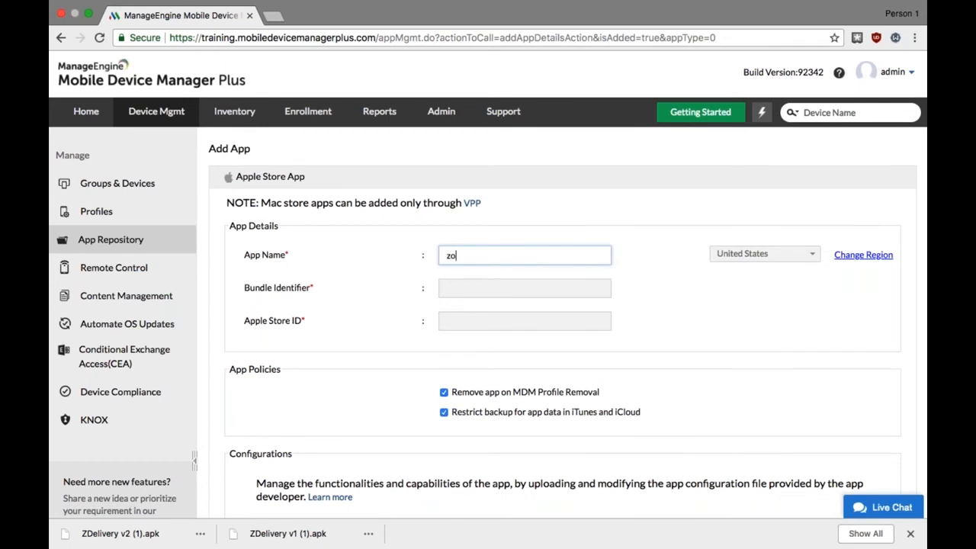
type("ho crm")
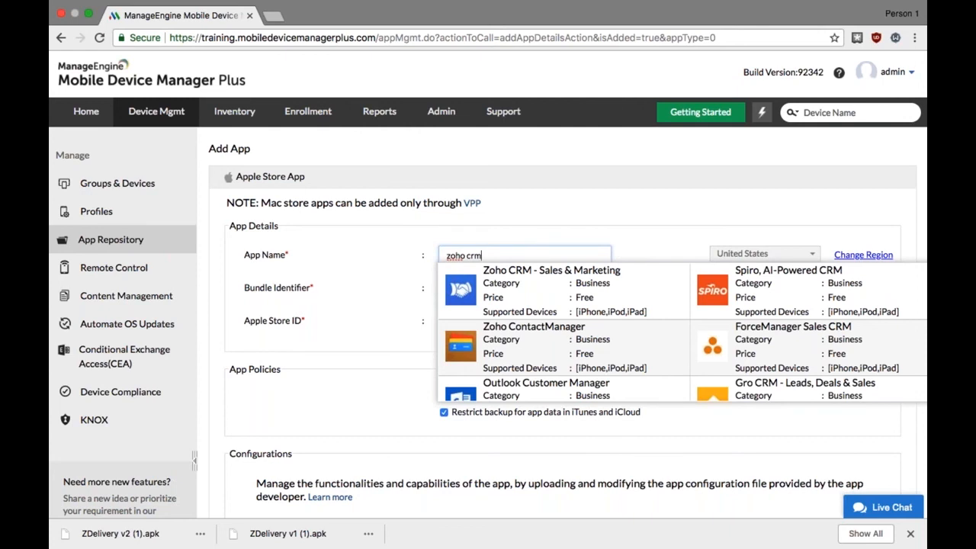
left_click(565, 283)
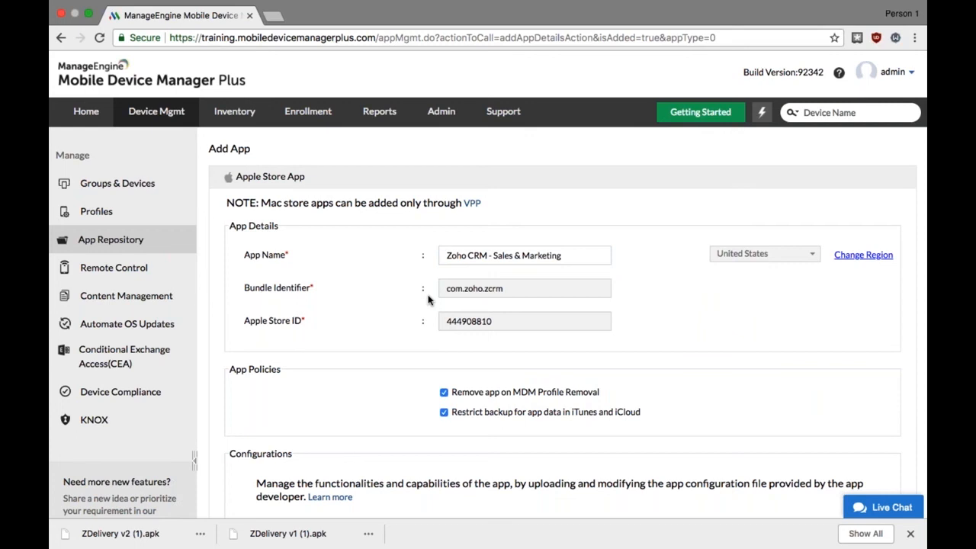
scroll(428, 300, "down", 2)
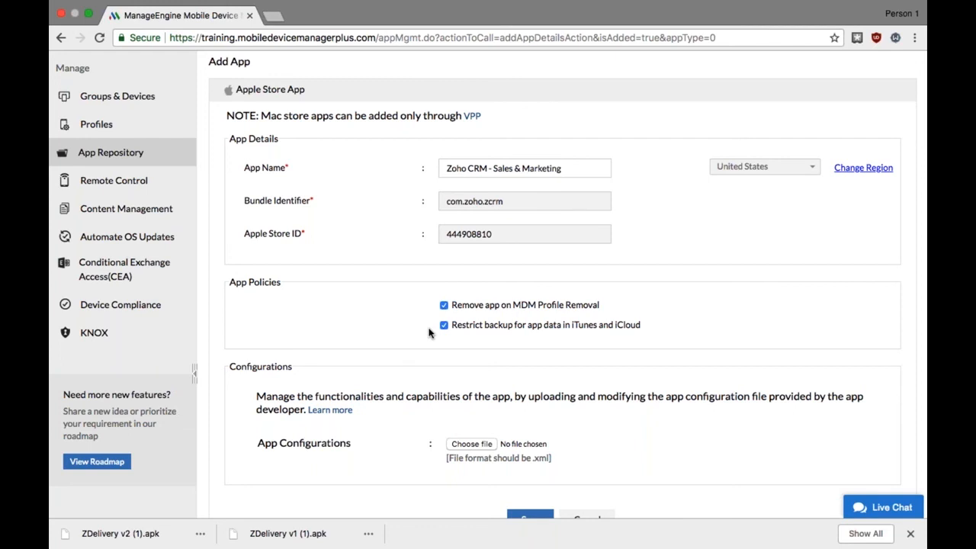
scroll(428, 333, "down", 2)
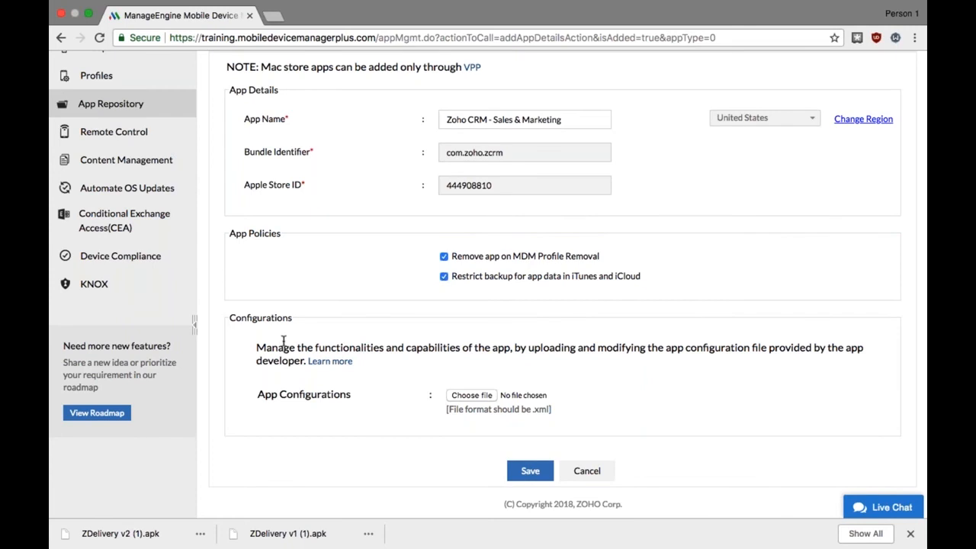
left_click(530, 470)
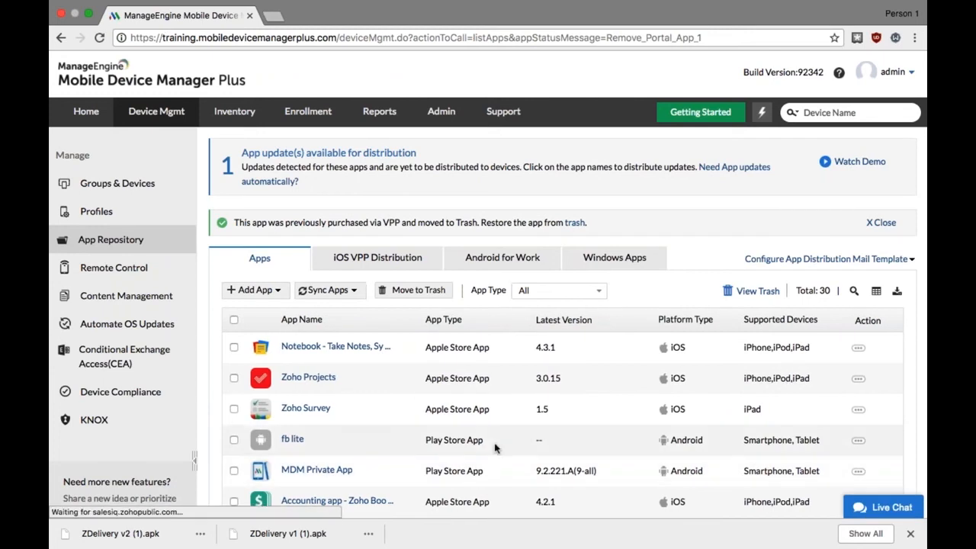
scroll(489, 443, "down", 3)
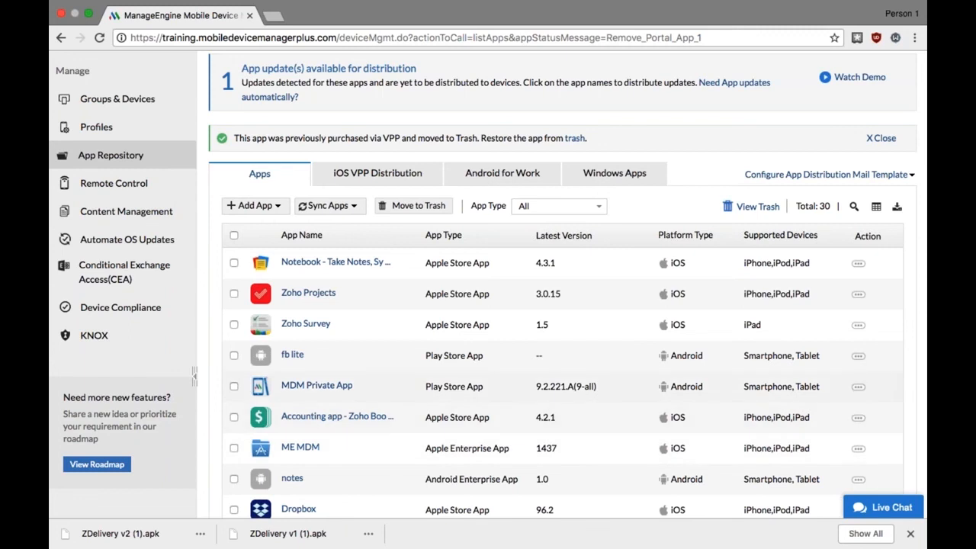
scroll(155, 200, "up", 2)
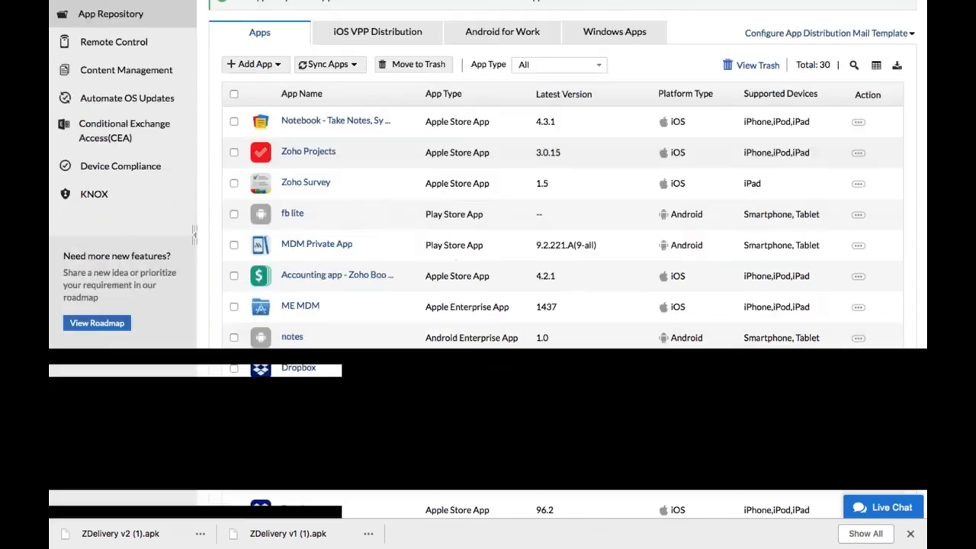
Distribute the Zoho Creator app to the iOS device in the managed devices list, with automatic installation
left_click(155, 182)
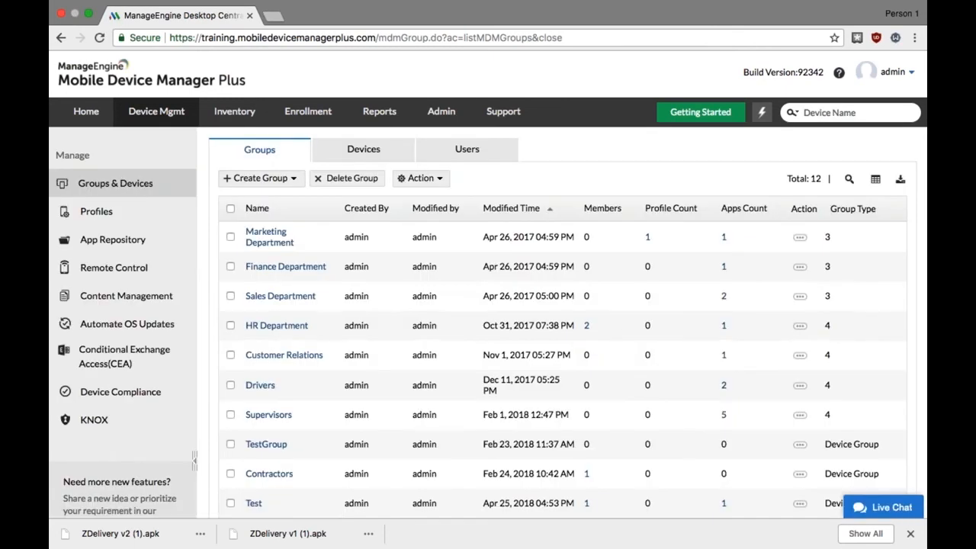
left_click(343, 154)
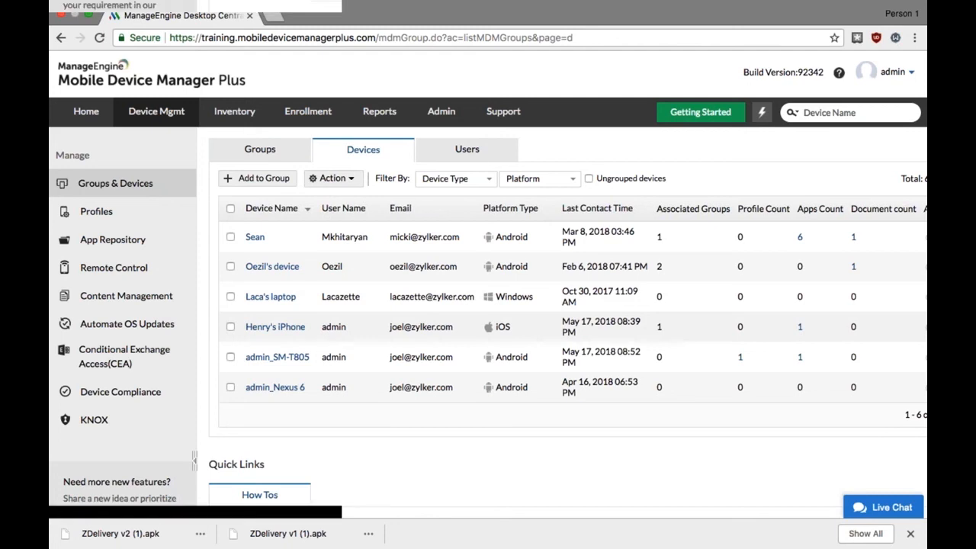
left_click(230, 326)
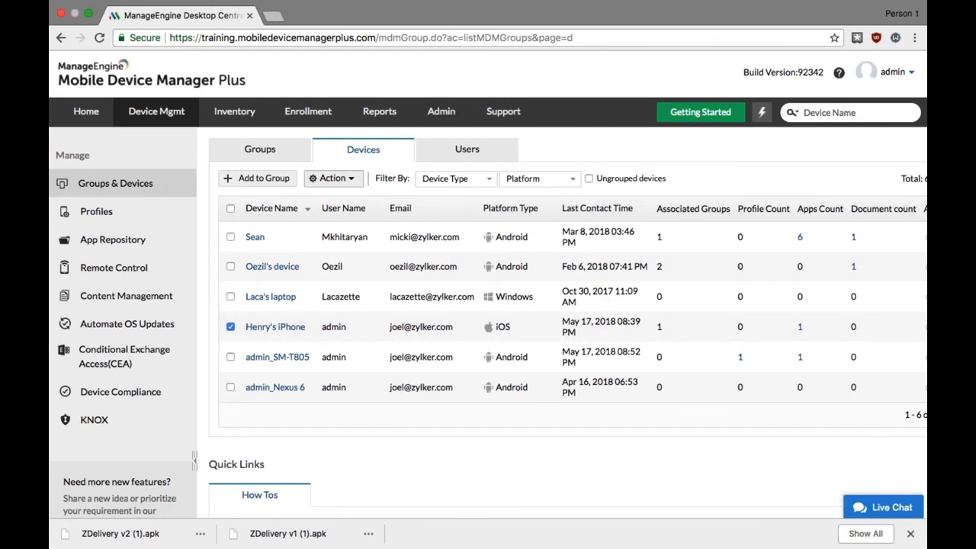
left_click(355, 177)
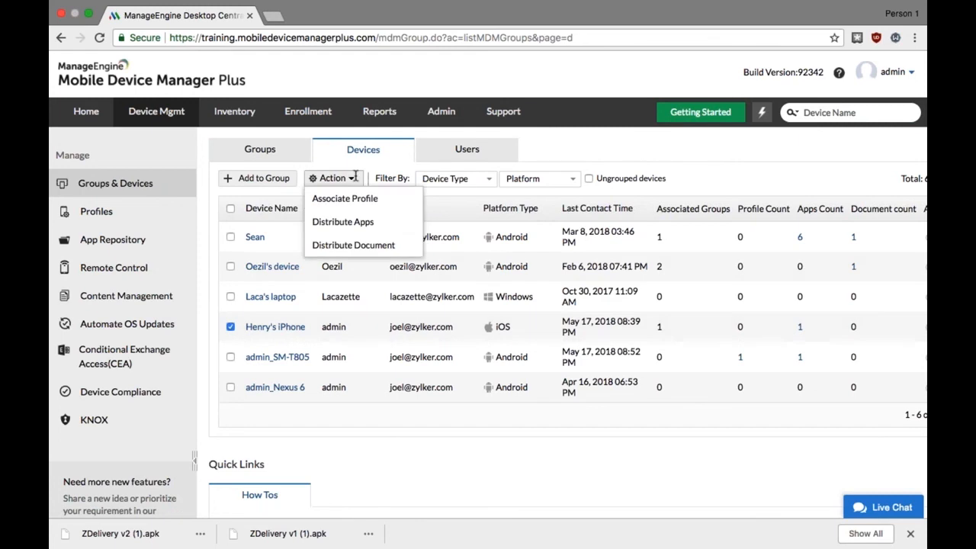
left_click(355, 221)
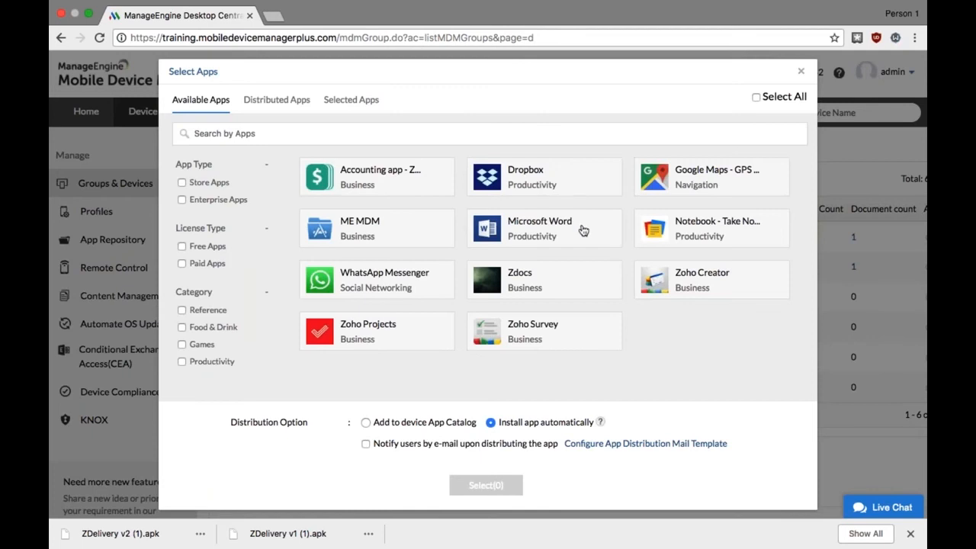
left_click(747, 286)
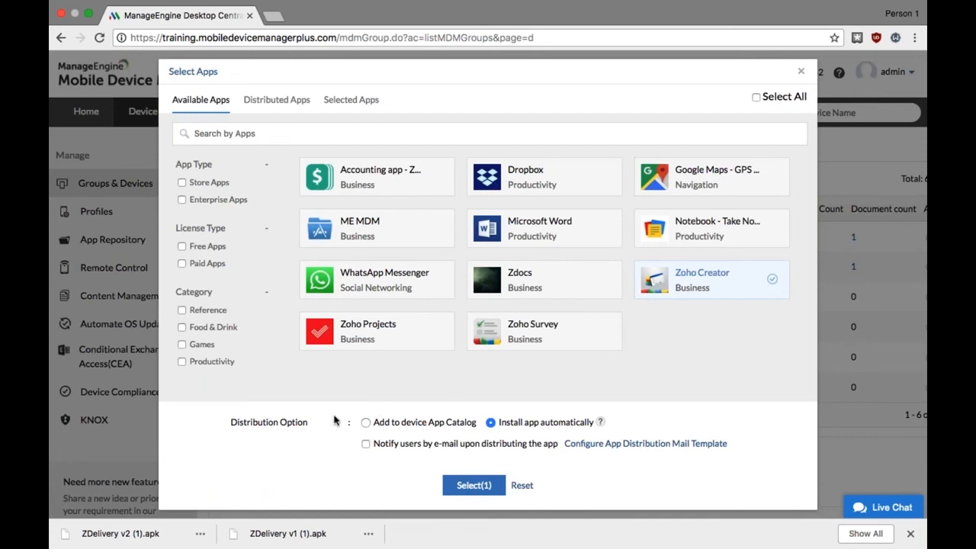
left_click(474, 486)
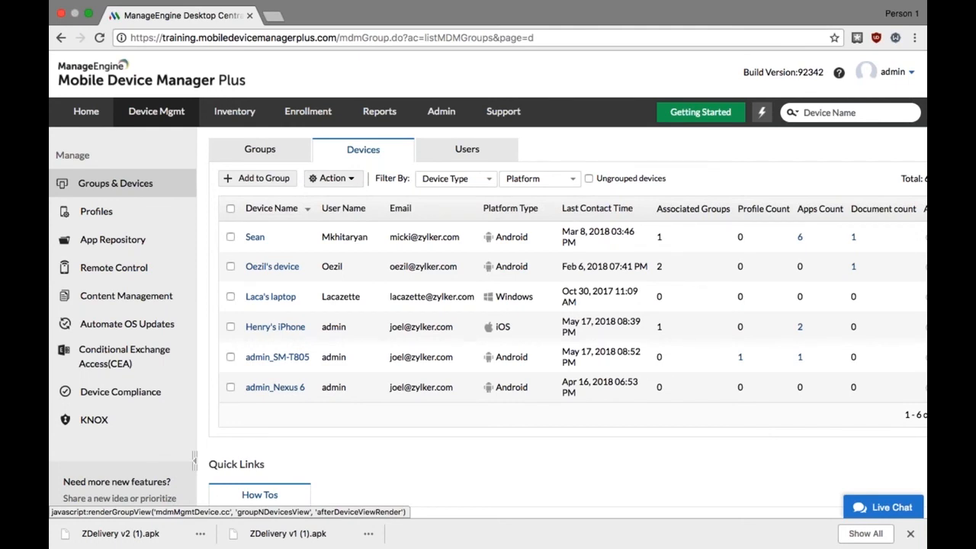
Open the iPhone's device details and check the execution status of its distributed apps
left_click(259, 327)
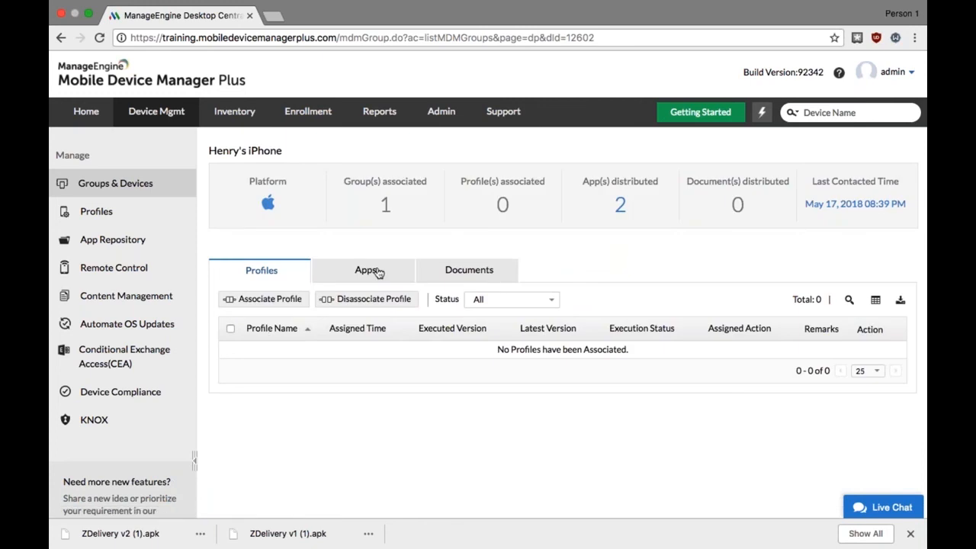
left_click(377, 272)
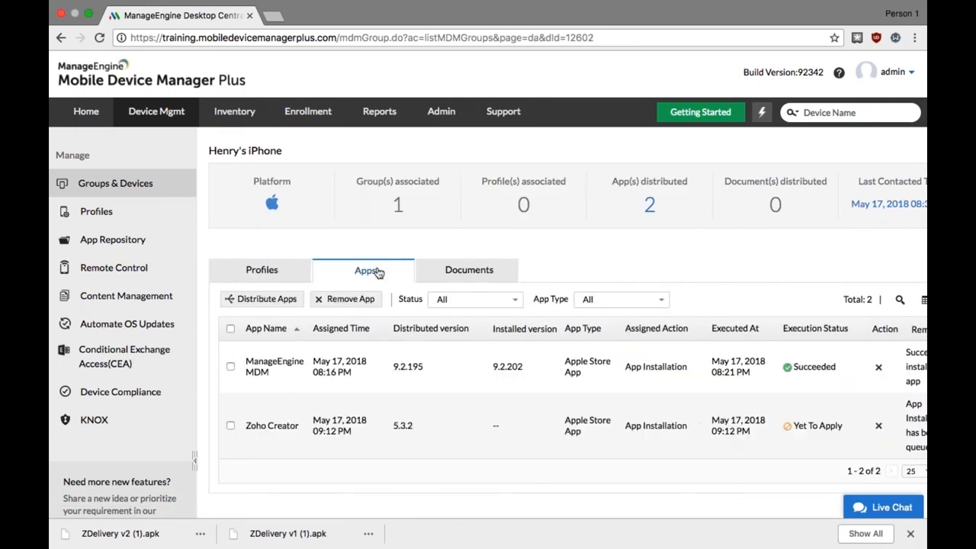
scroll(378, 272, "right", 3)
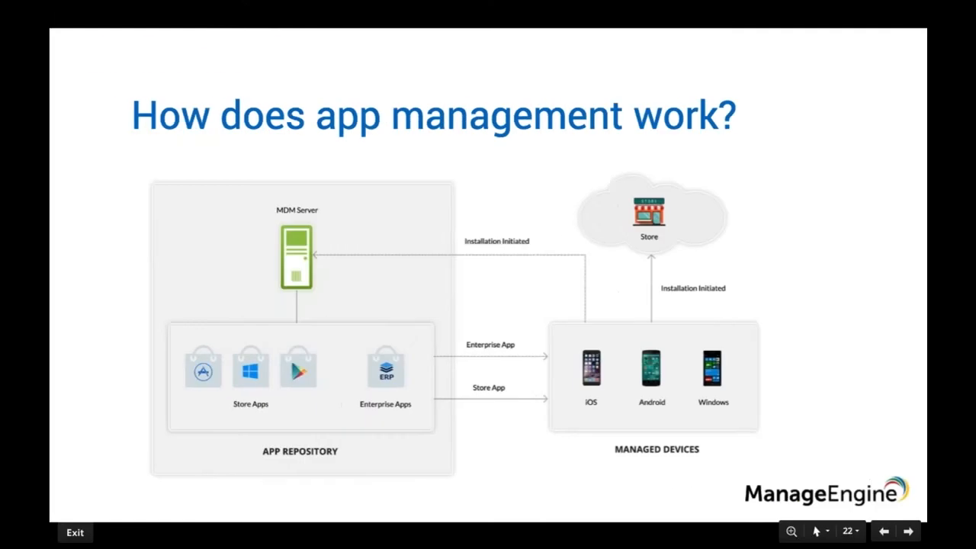
key("Right")
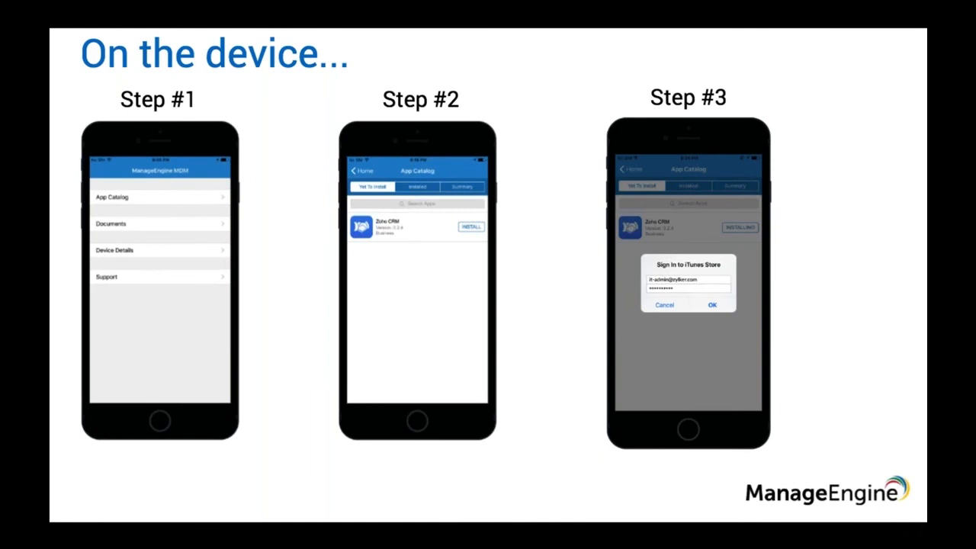
left_click(644, 268)
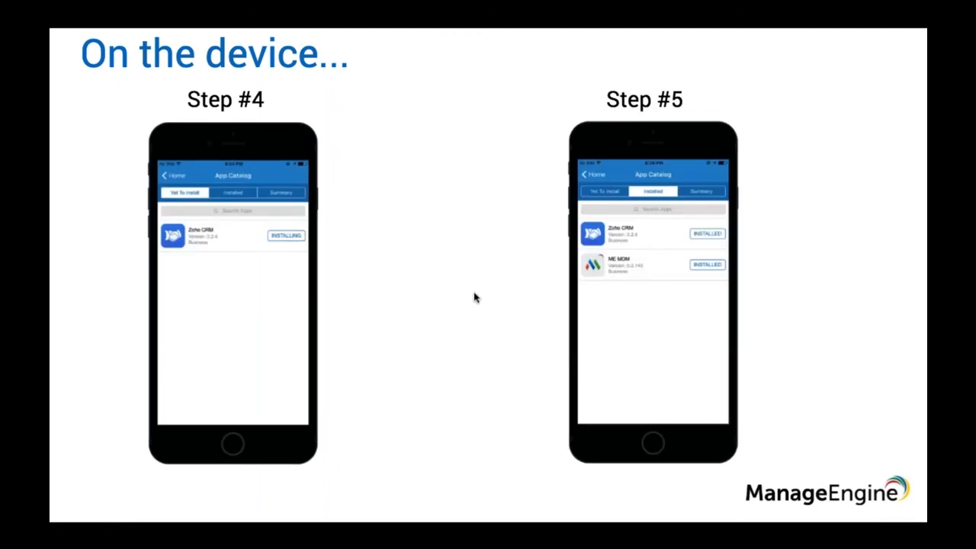
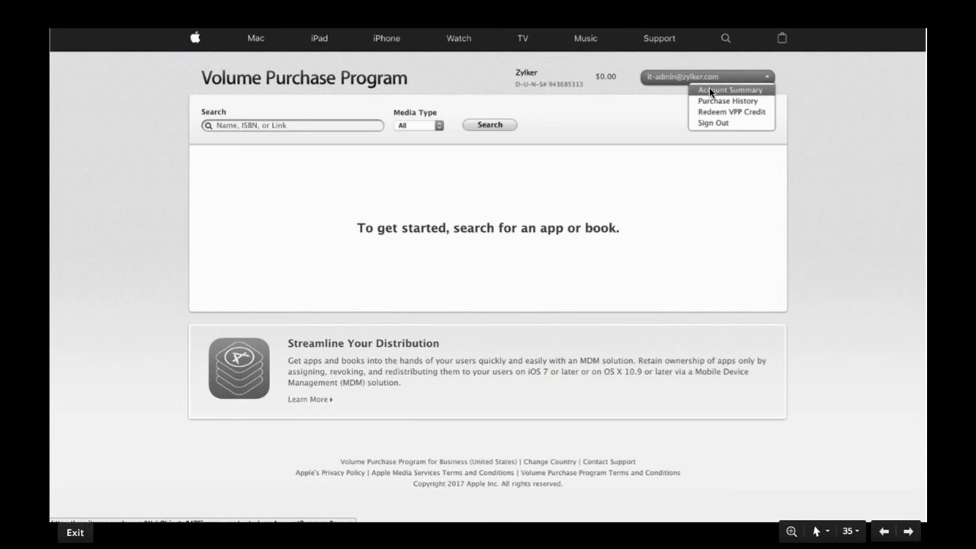
left_click(709, 89)
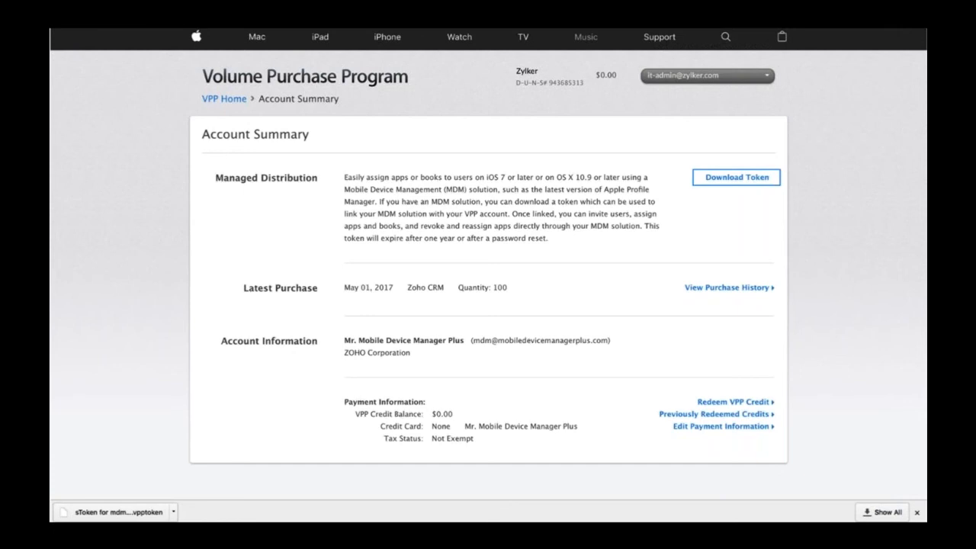
Switch to Mobile Device Manager Plus in the browser and view the iOS VPP Distribution sToken details in the App Repository
key("ctrl+Right")
scroll(125, 251, "left", 1)
left_click(122, 244)
left_click(377, 228)
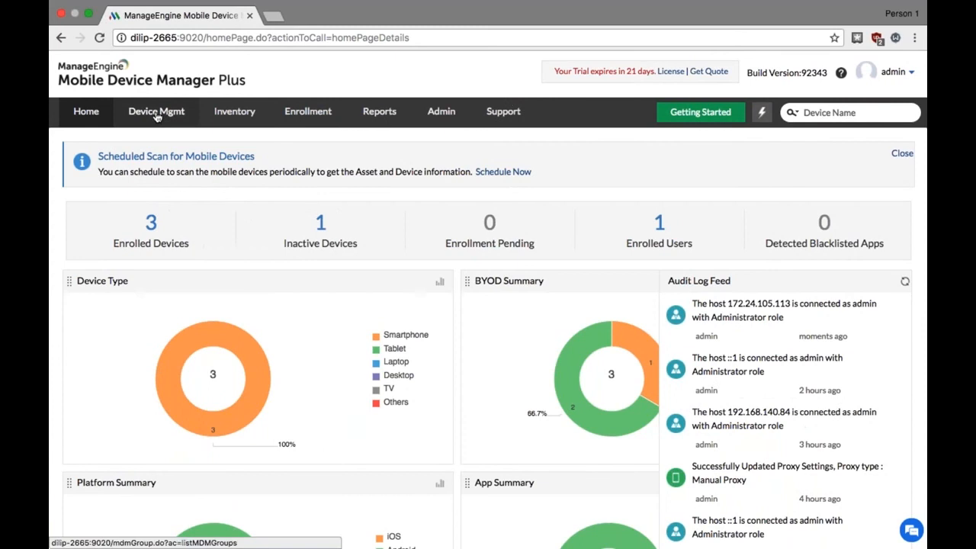
Sign in to the other Mobile Device Manager Plus server and open the sToken configuration form for Apple VPP Distribution
left_click(156, 113)
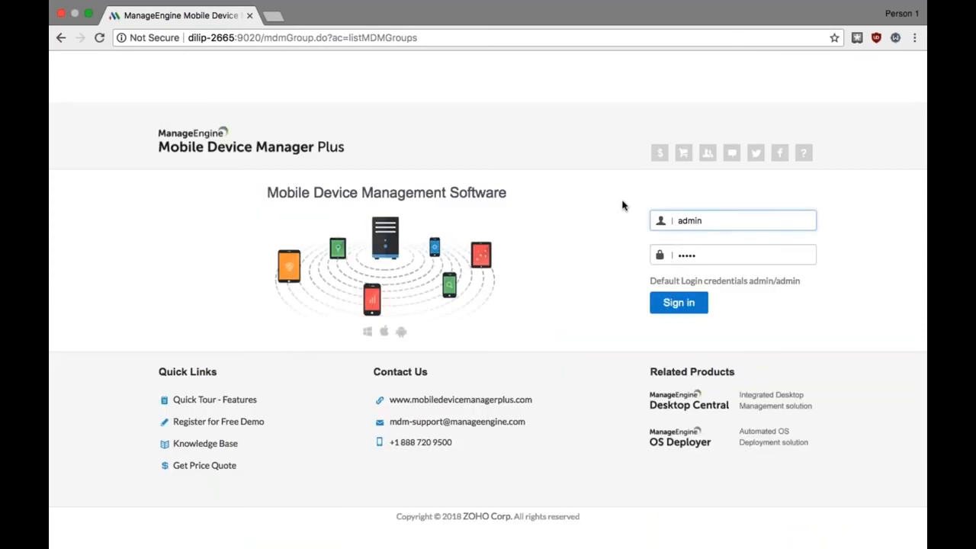
key("Return")
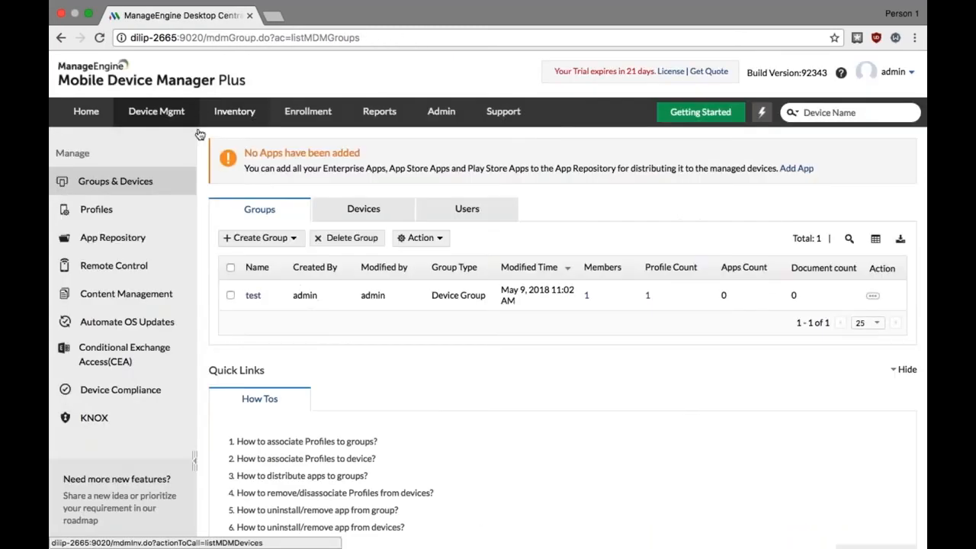
left_click(116, 240)
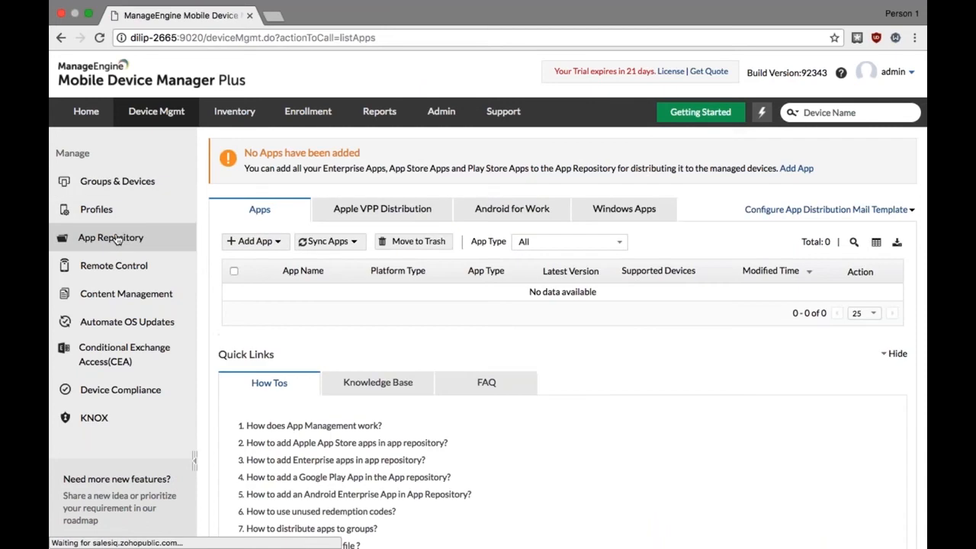
left_click(424, 217)
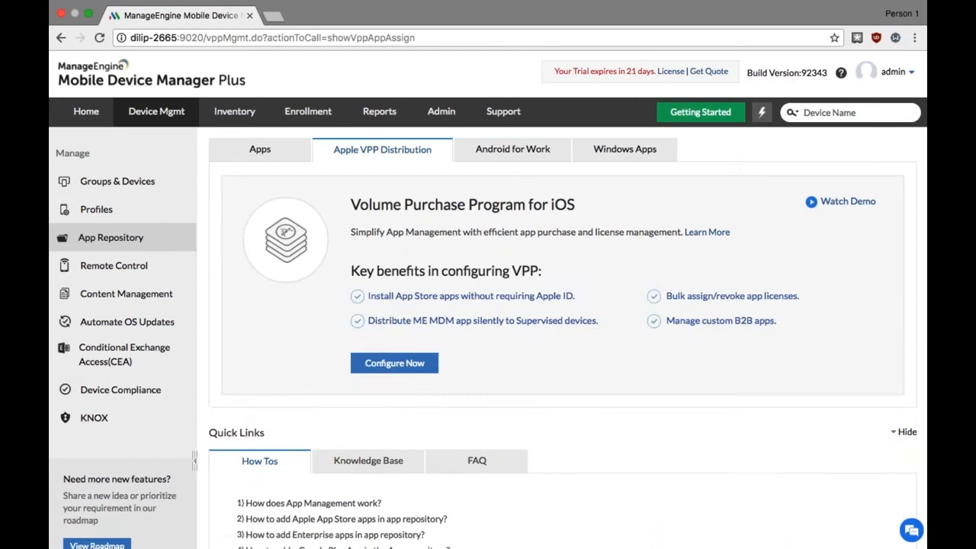
left_click(402, 364)
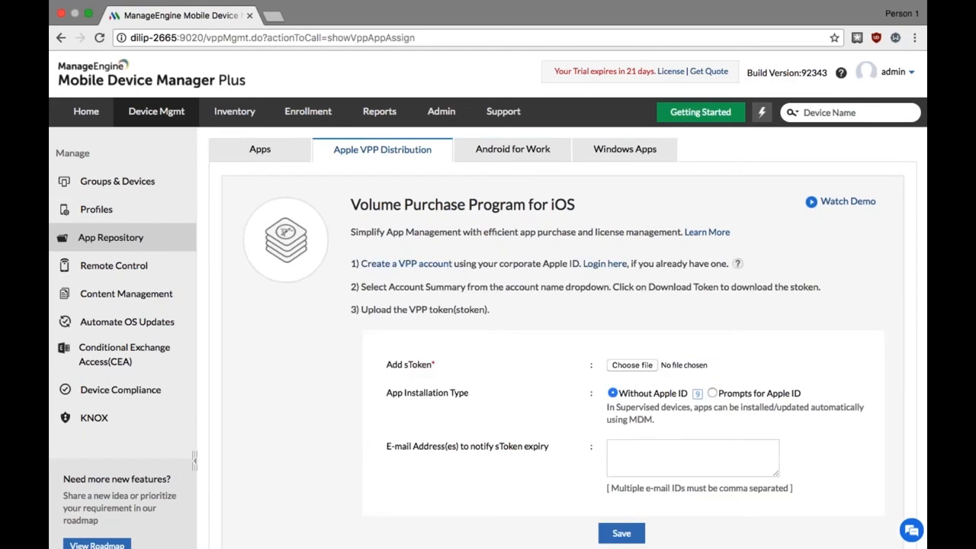
scroll(556, 305, "down", 3)
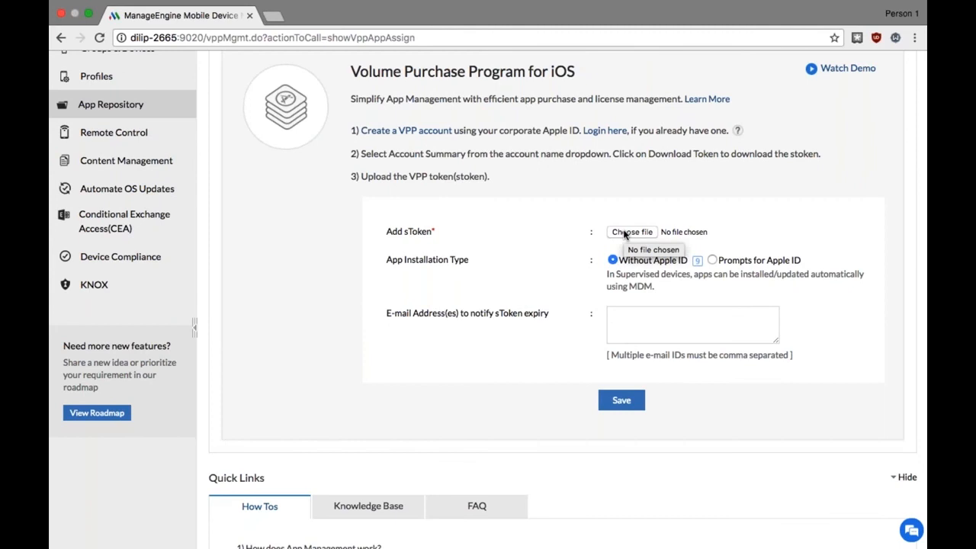
left_click(631, 319)
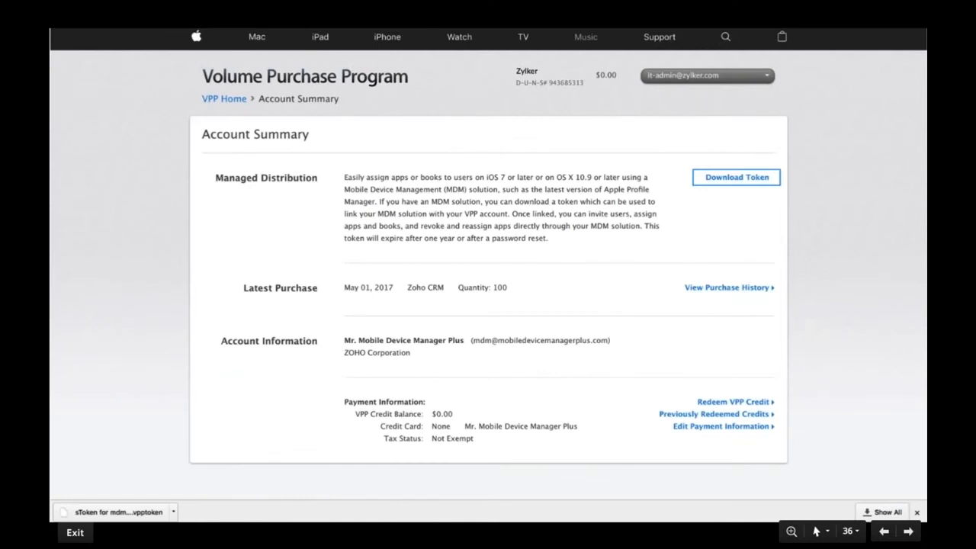
key("Right")
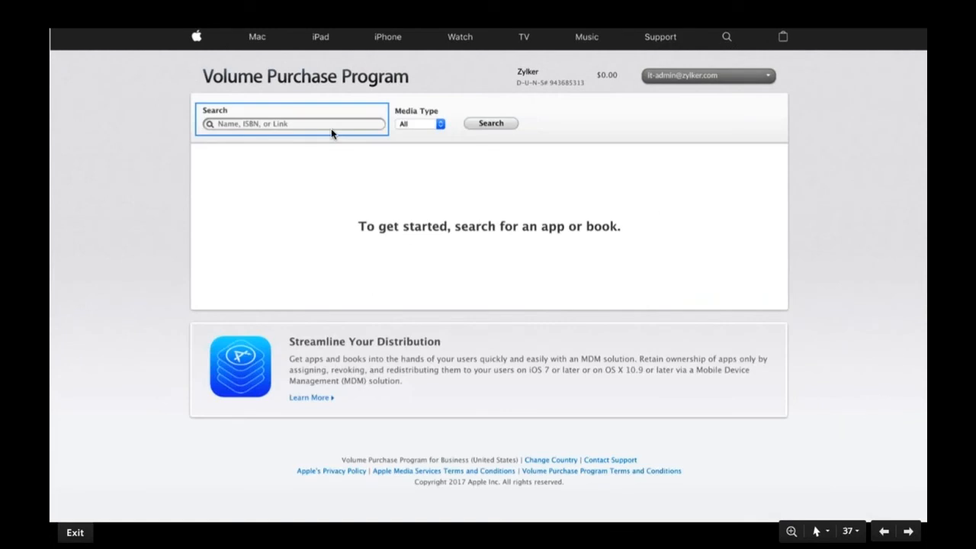
key("Right")
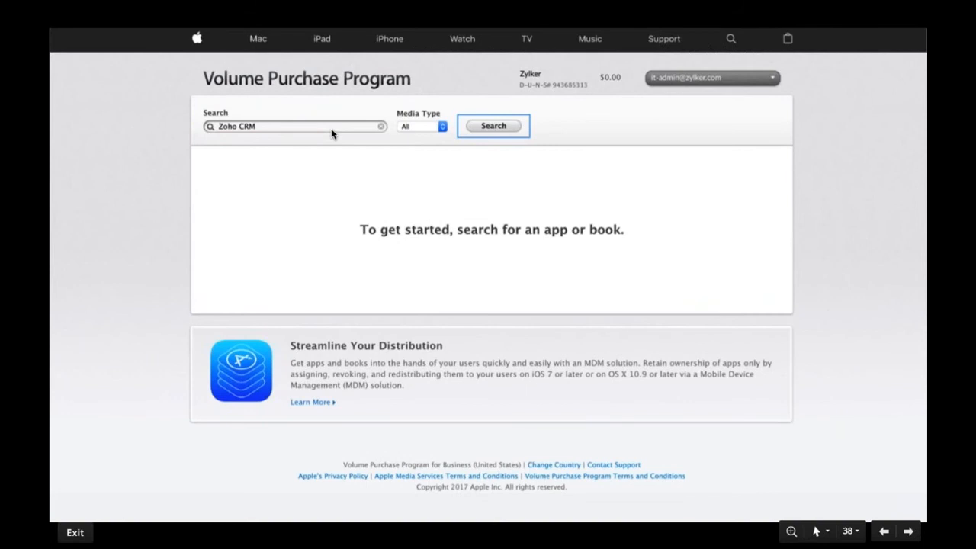
left_click(496, 127)
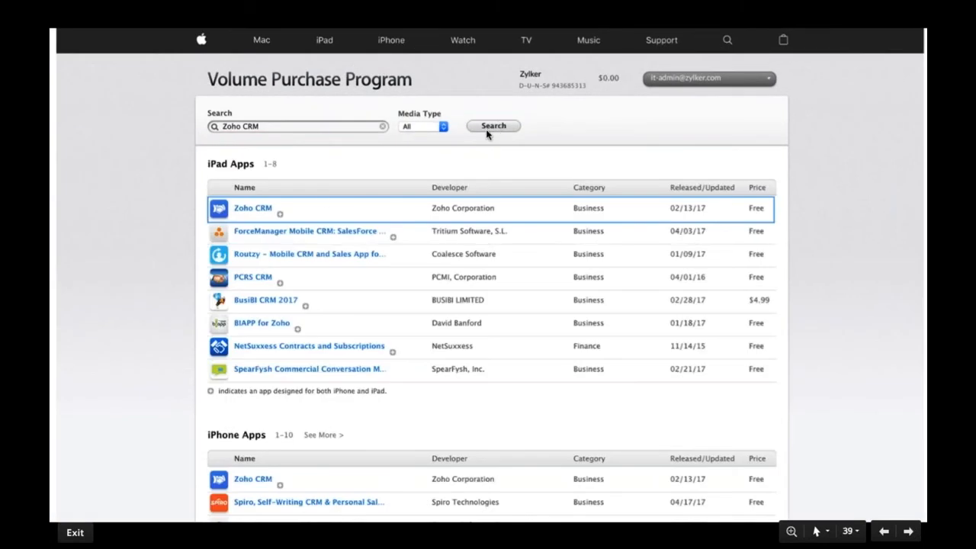
left_click(258, 208)
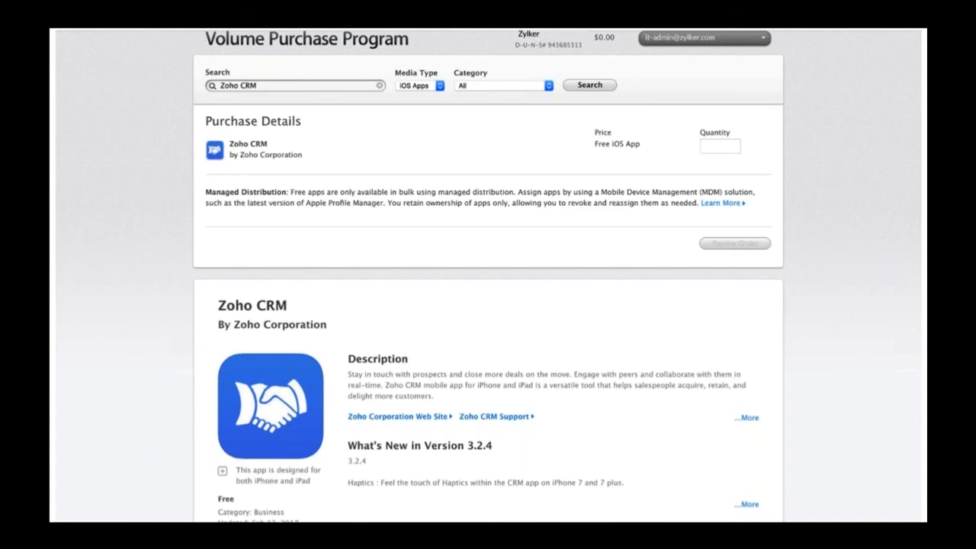
left_click(579, 170)
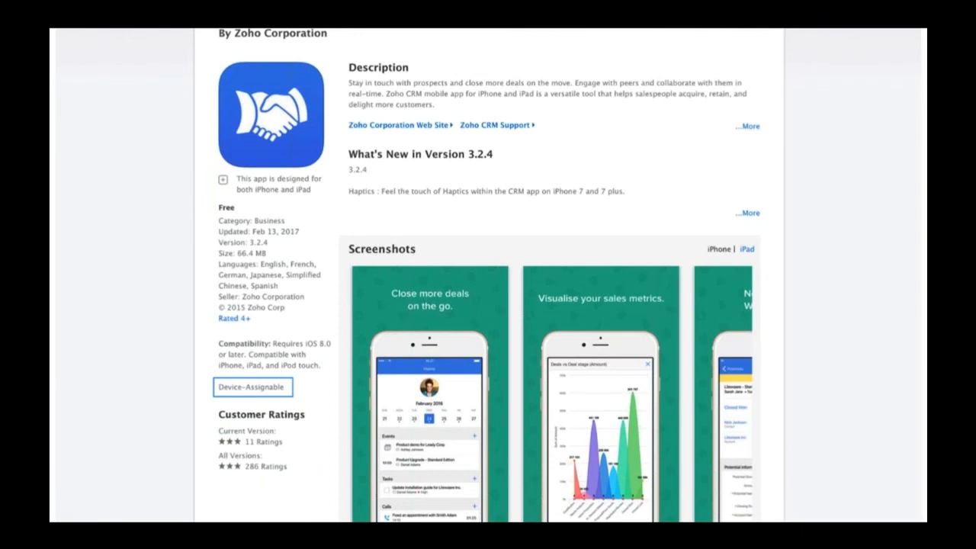
key("Right")
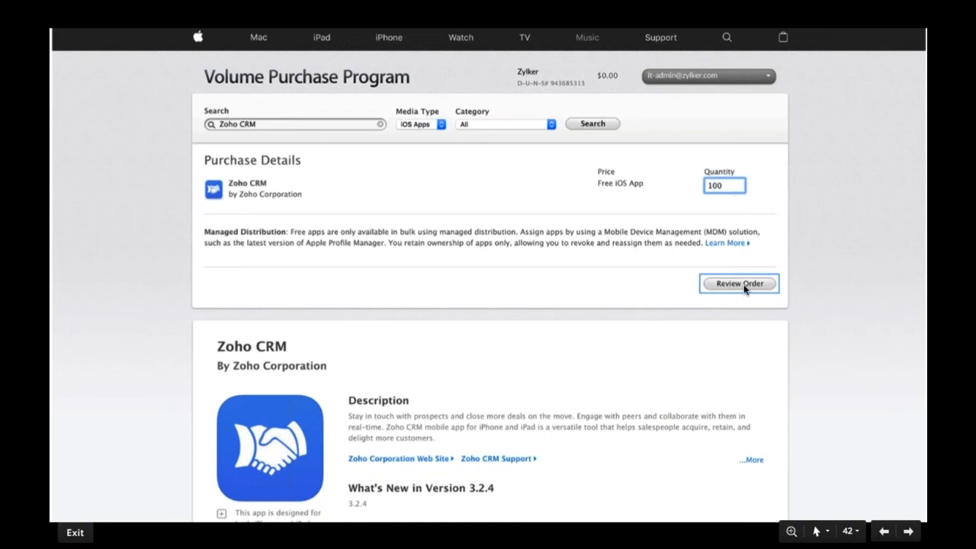
key("Right")
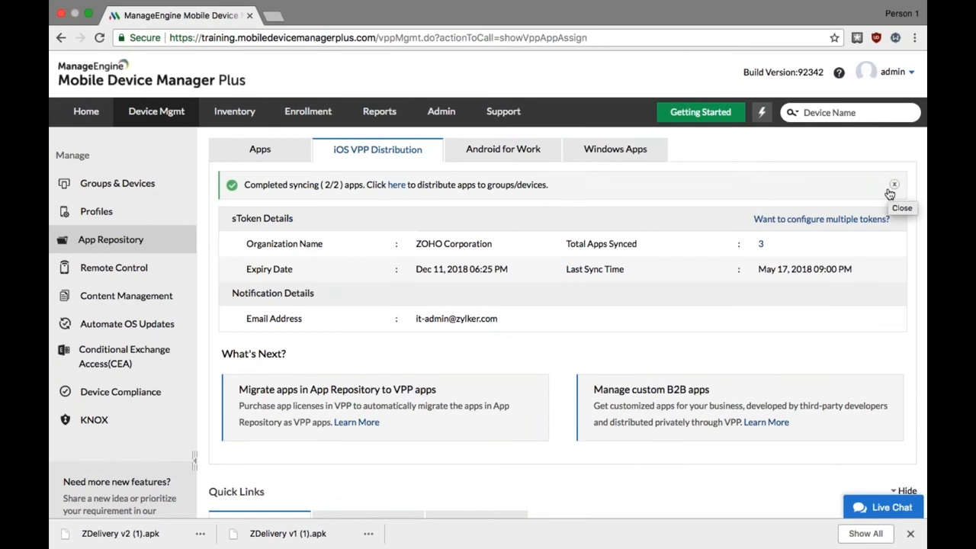
Sync the VPP apps again from iOS VPP Distribution and view the App Repository's app list
left_click(893, 185)
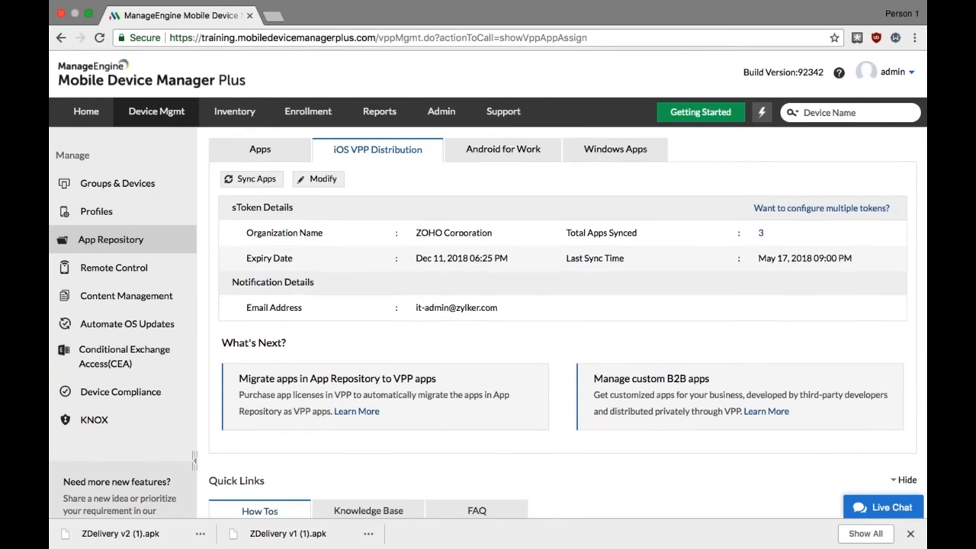
left_click(249, 183)
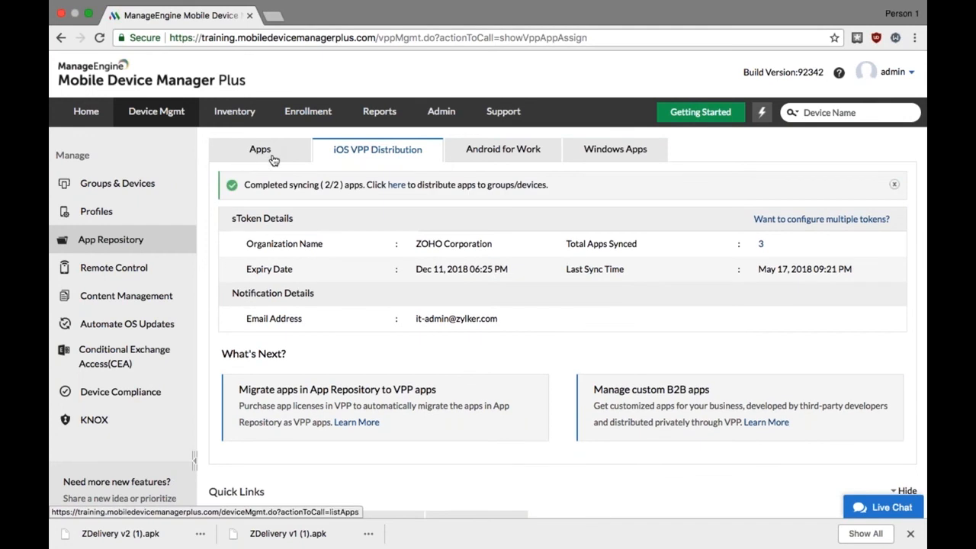
left_click(259, 149)
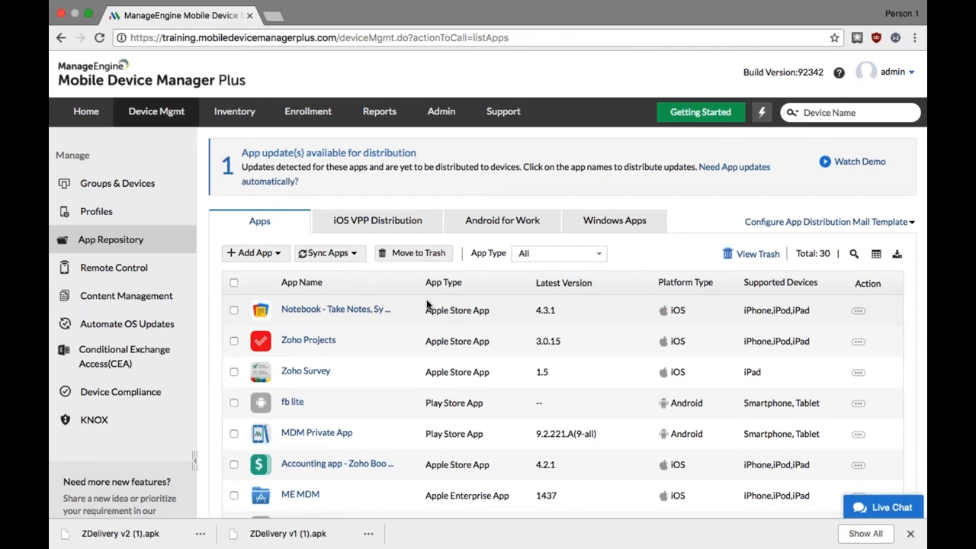
Start distributing Zoho CRM to the Marketing Department group with automatic installation
left_click(139, 182)
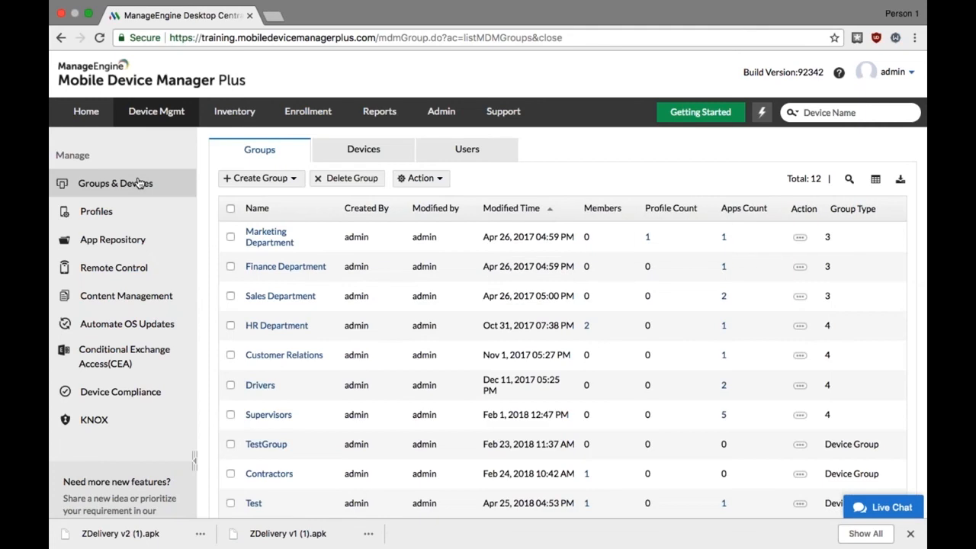
left_click(231, 237)
left_click(420, 177)
left_click(423, 222)
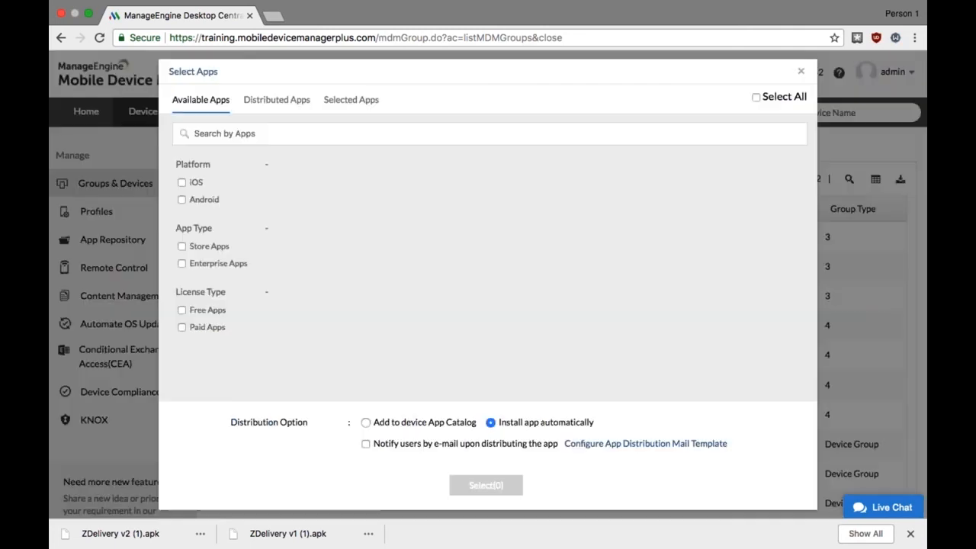
scroll(546, 285, "down", 5)
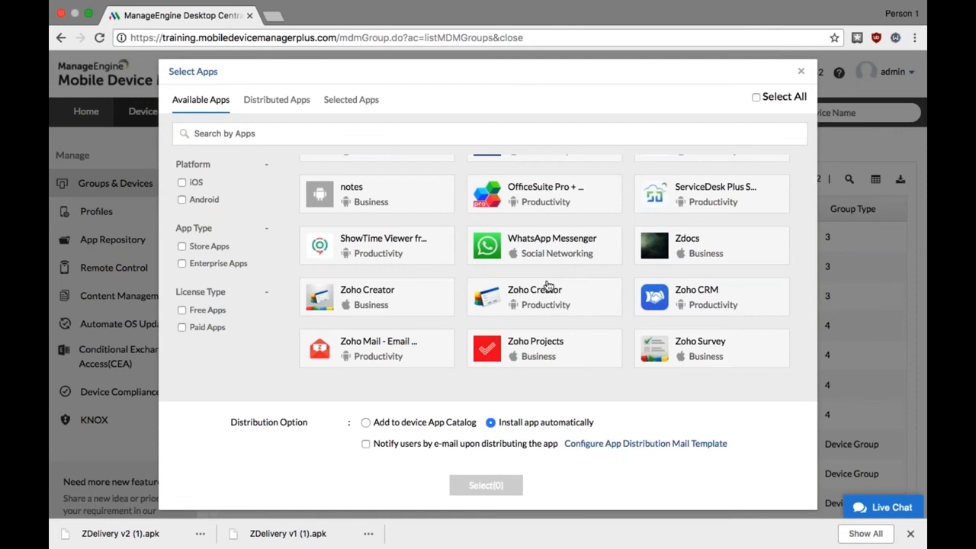
left_click(684, 293)
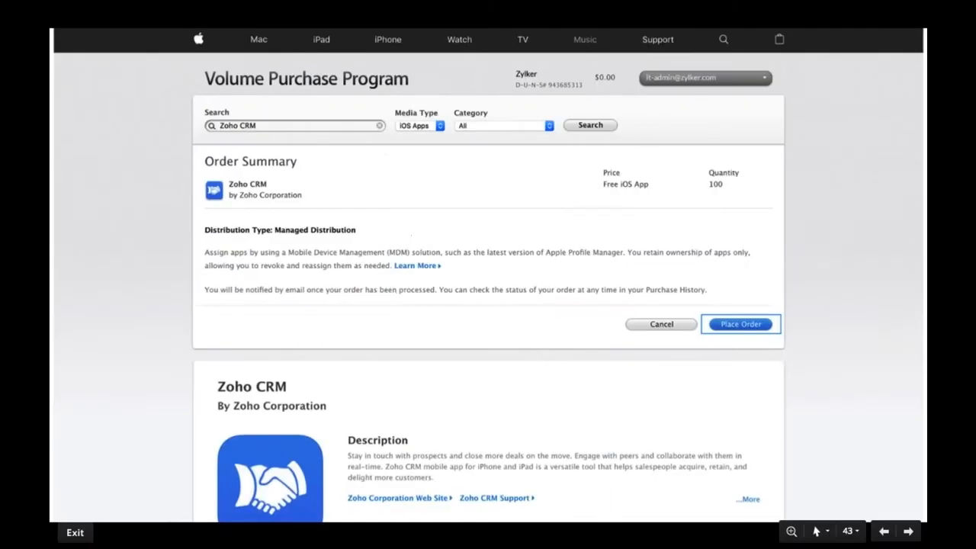
key("Right")
key("Right")
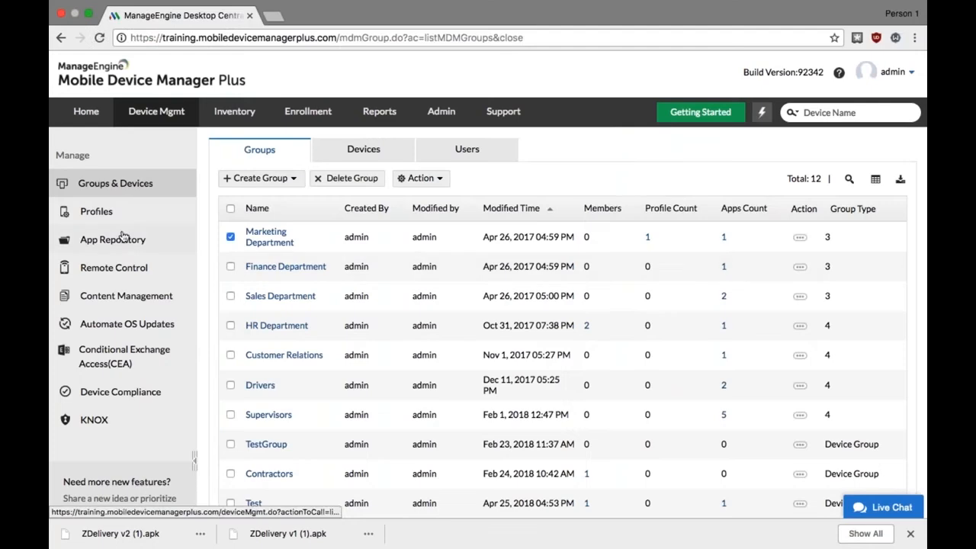
Filter the App Repository by Apple Store App and view the details of Zoho Creator
left_click(122, 240)
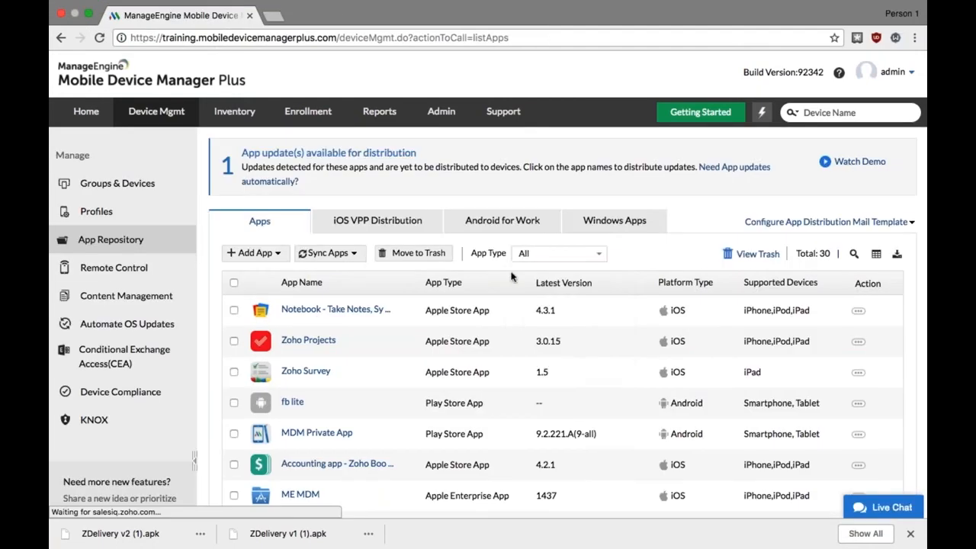
left_click(536, 254)
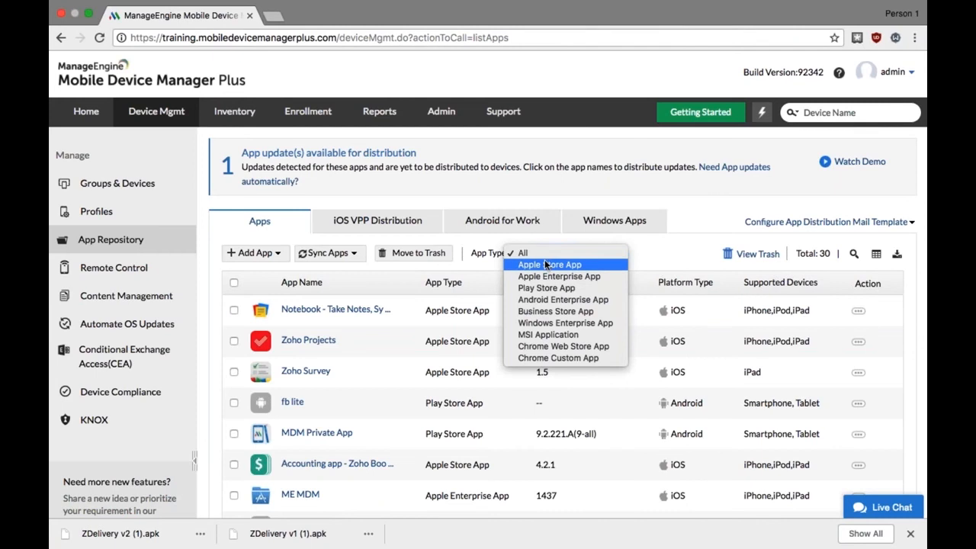
left_click(545, 264)
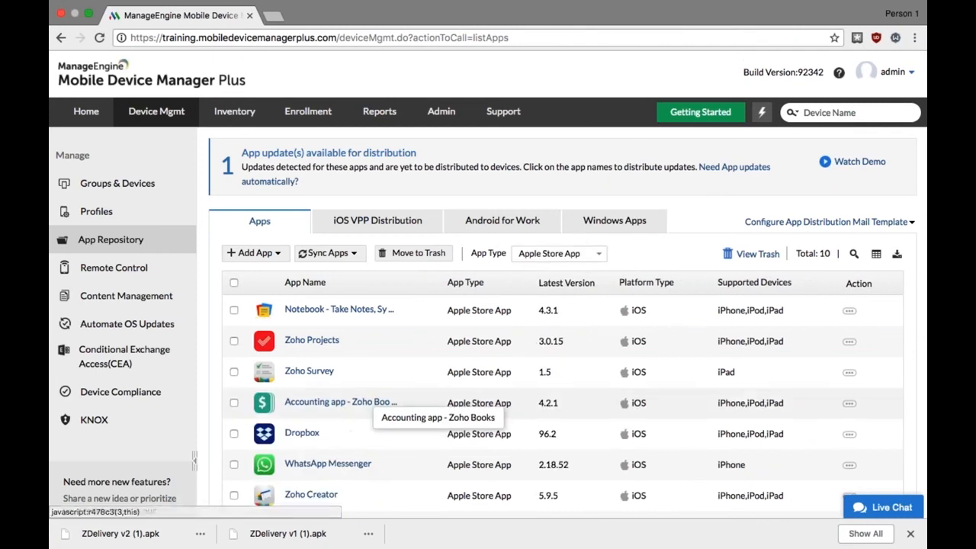
scroll(343, 396, "down", 3)
scroll(392, 381, "down", 1)
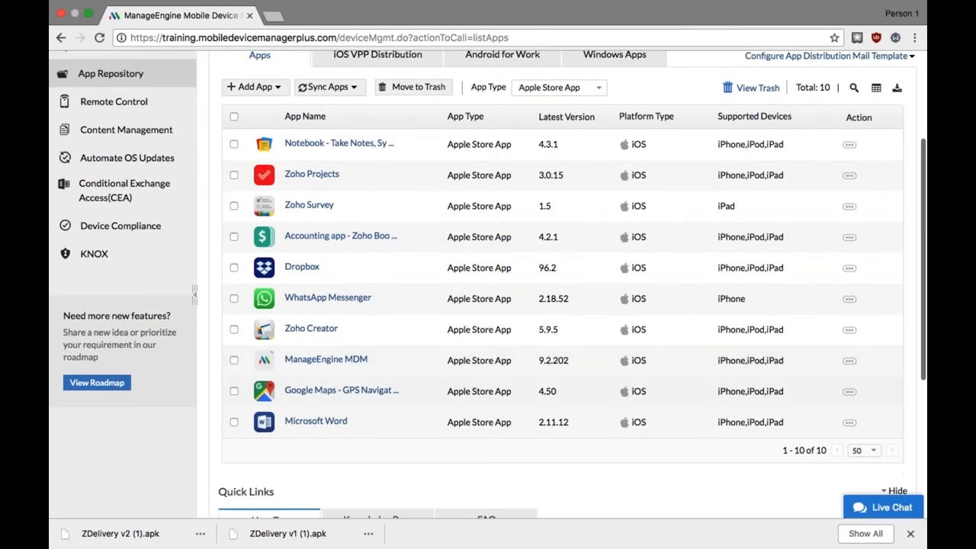
left_click(320, 328)
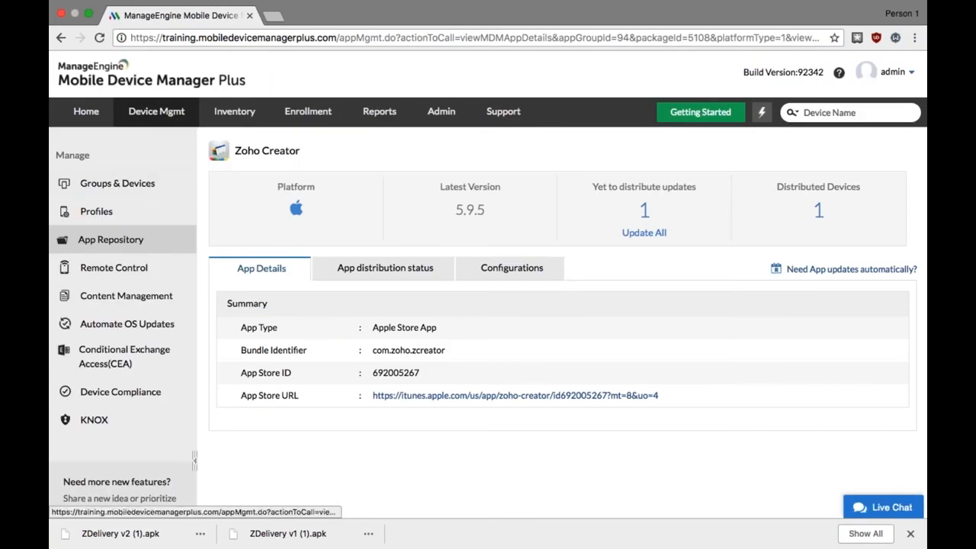
Return to the App Repository, limit the list to Apple Store App entries and view the details of Notebook - Take Notes, Sync
left_click(129, 246)
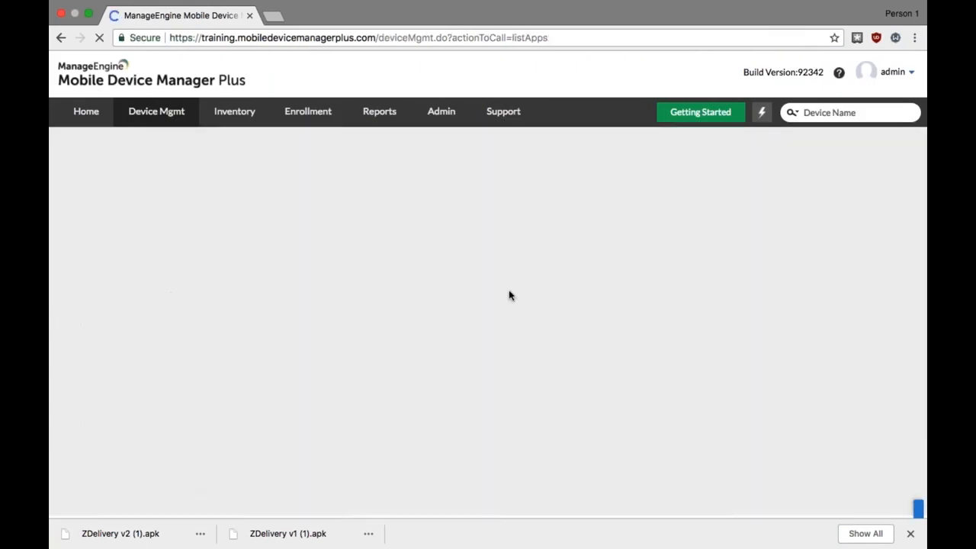
scroll(614, 333, "down", 3)
scroll(614, 333, "down", 3)
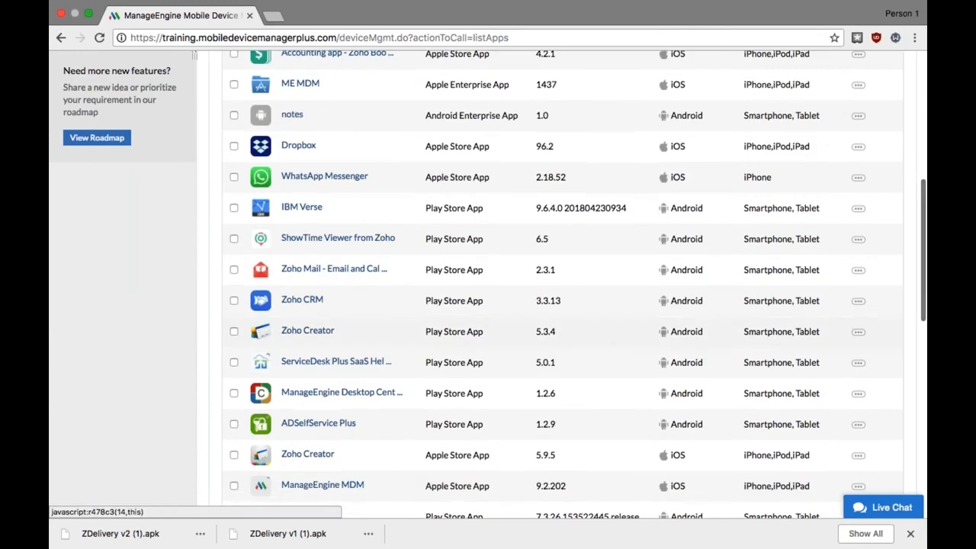
scroll(667, 326, "up", 6)
left_click(534, 252)
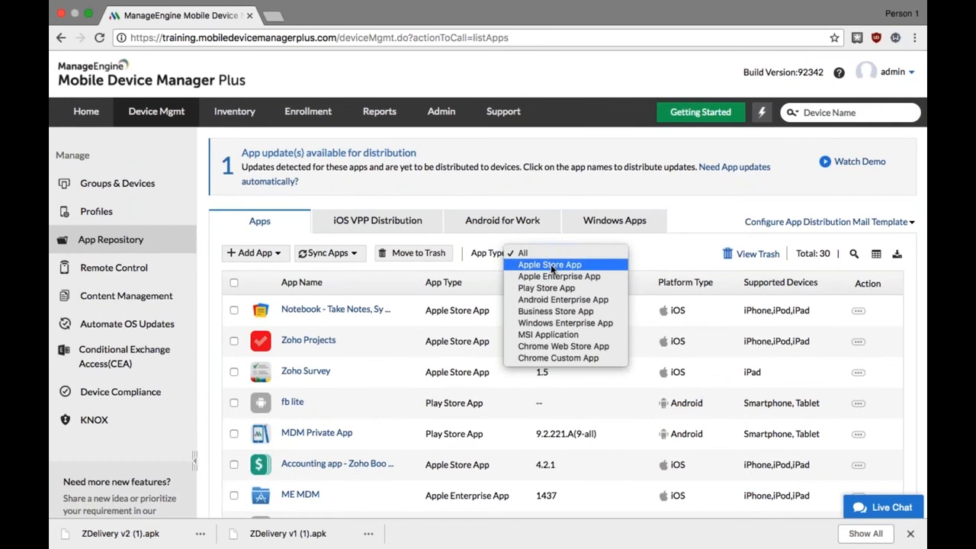
left_click(550, 264)
scroll(551, 264, "down", 2)
scroll(839, 429, "down", 2)
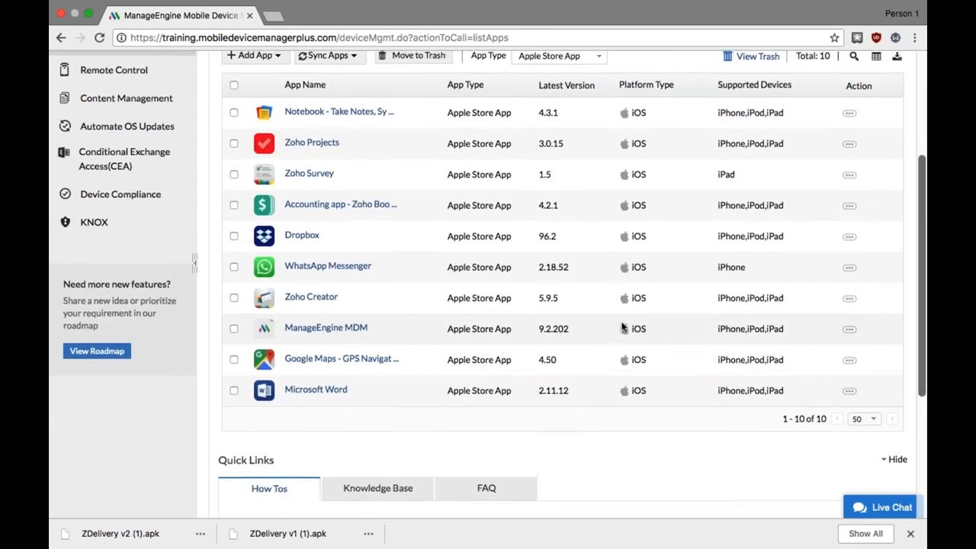
scroll(838, 429, "up", 2)
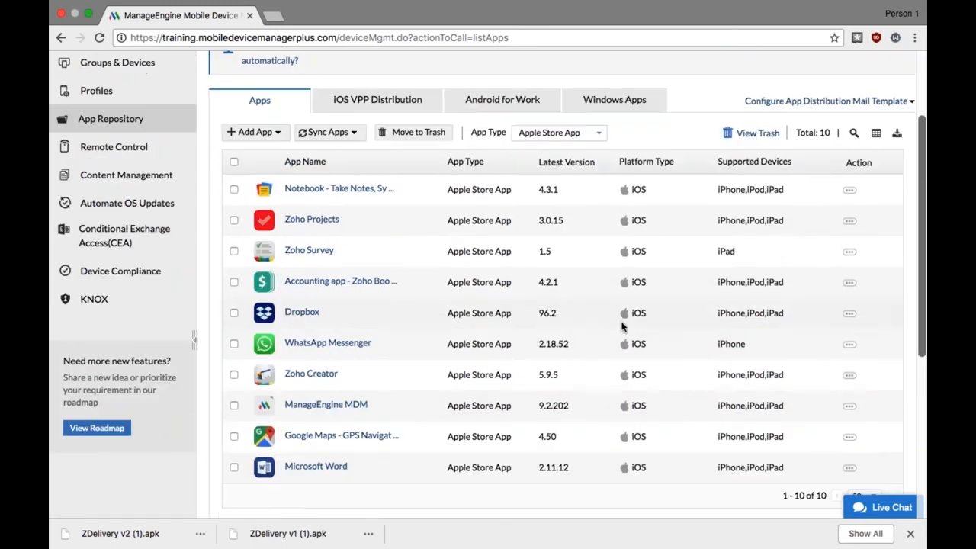
left_click(326, 196)
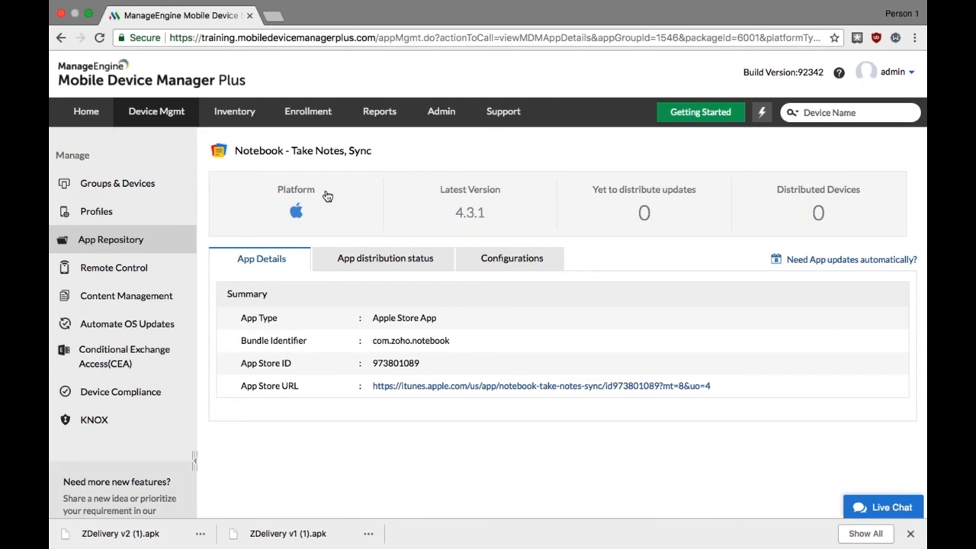
key("ctrl+Left")
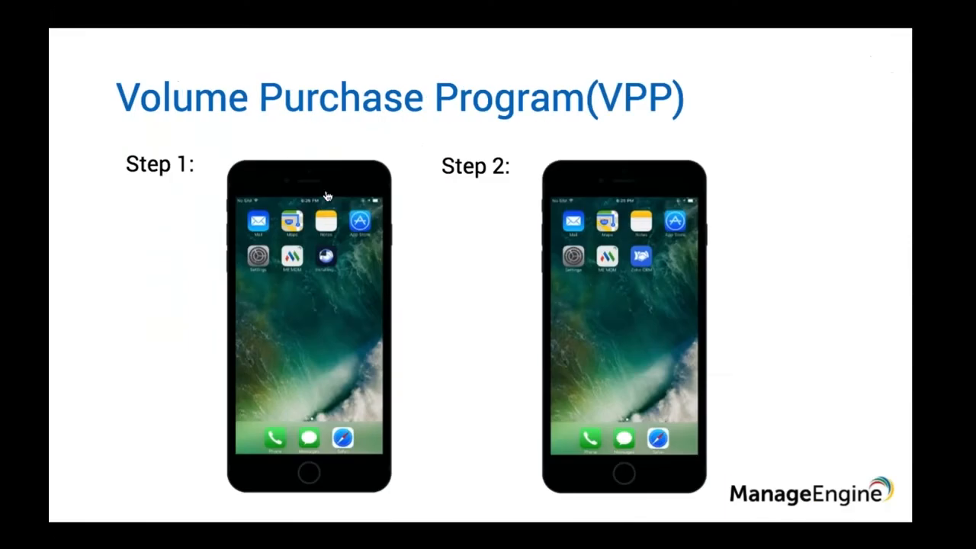
key("Right")
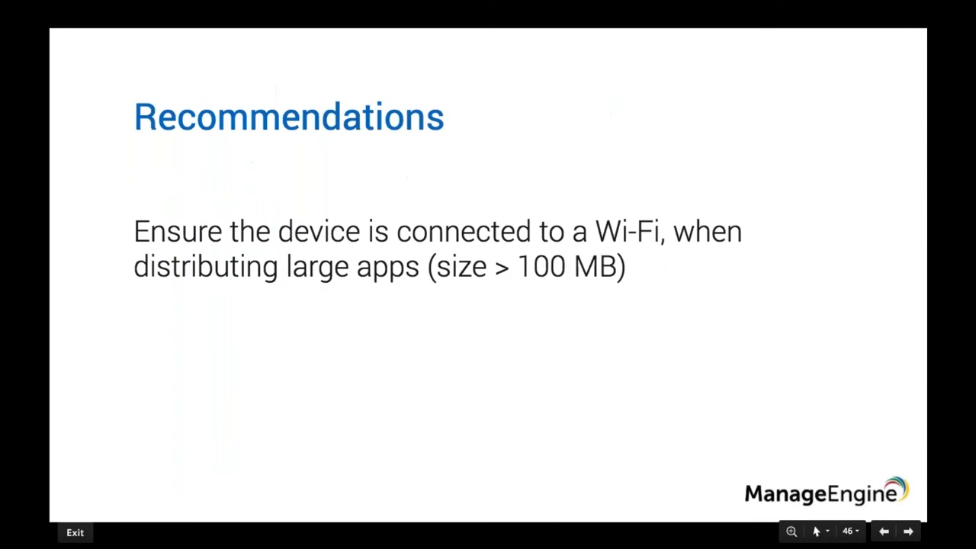
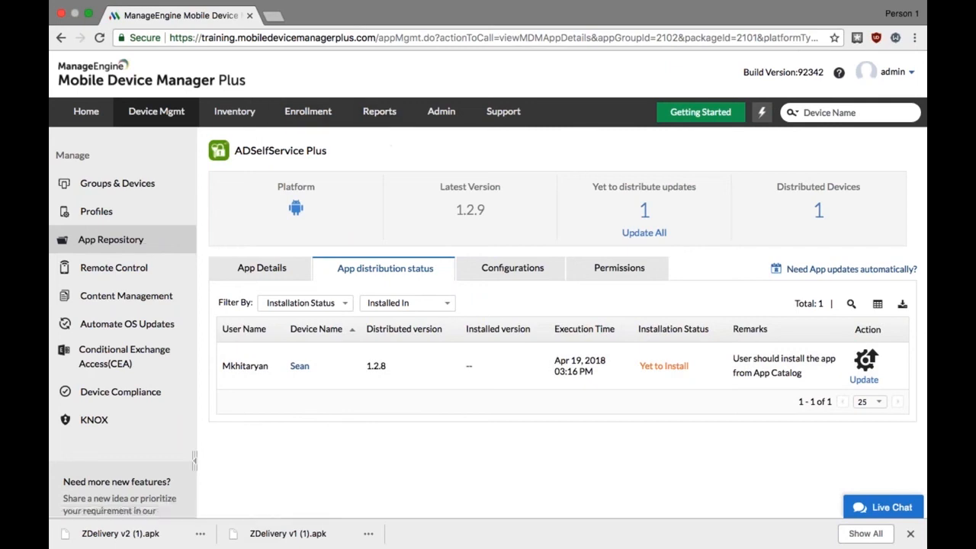
Open the Android for Work setup in the App Repository and start registering without G Suite, accepting the HTTPS redirection
left_click(143, 246)
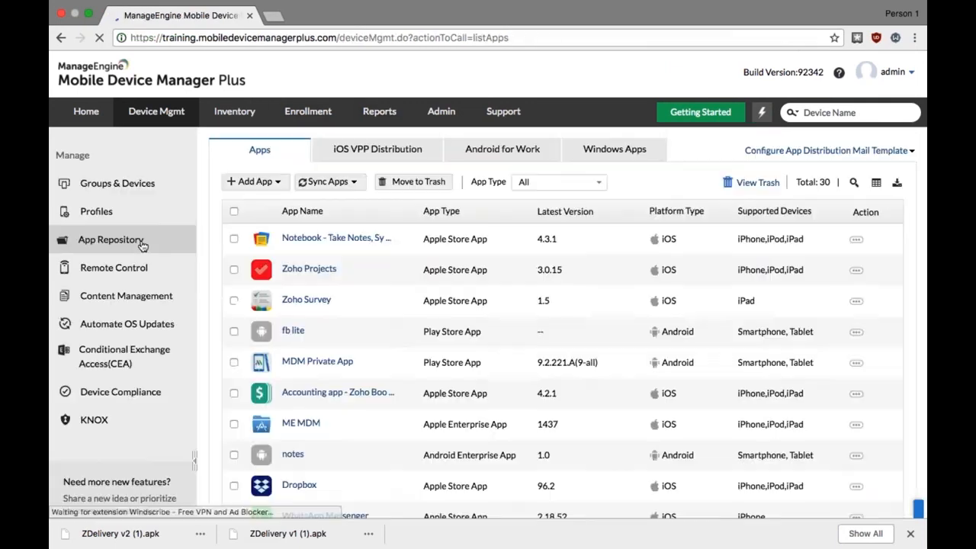
left_click(471, 160)
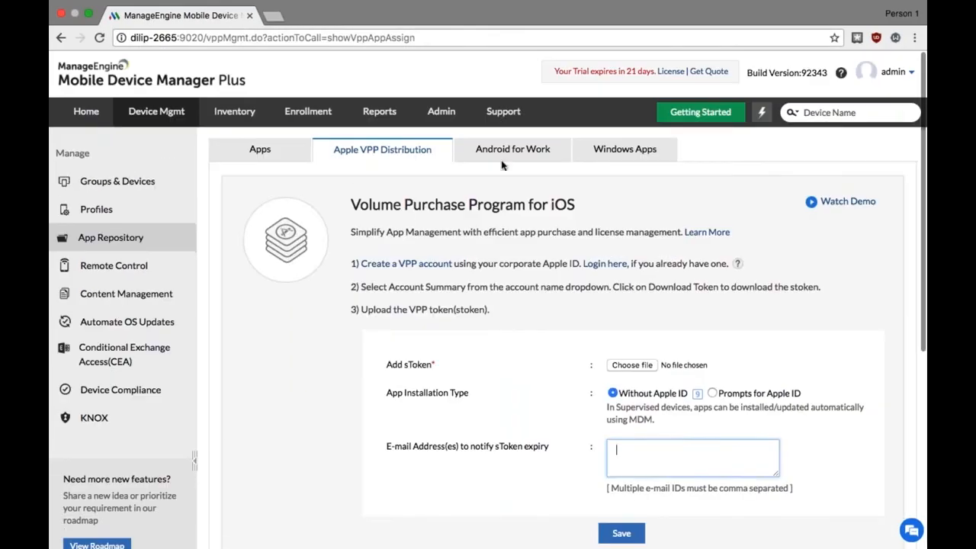
left_click(509, 150)
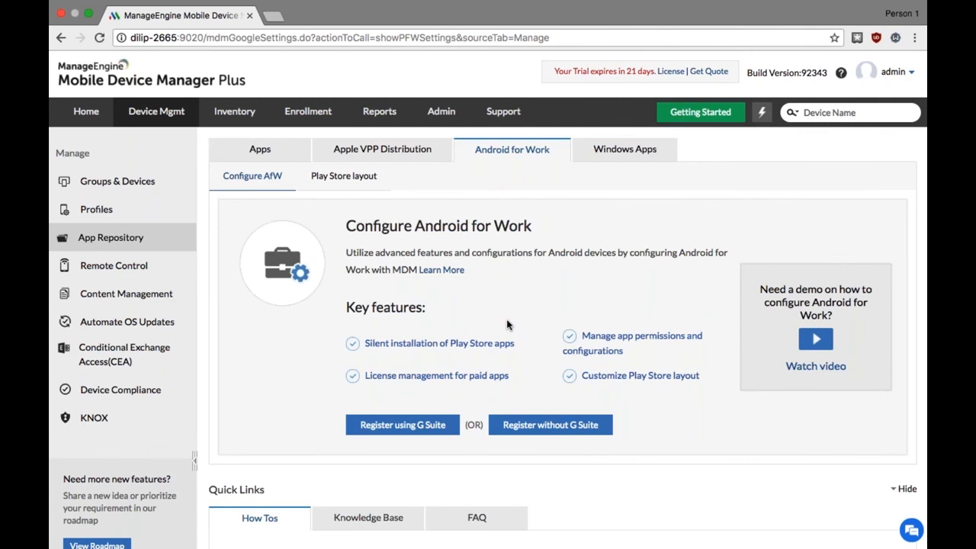
left_click(536, 418)
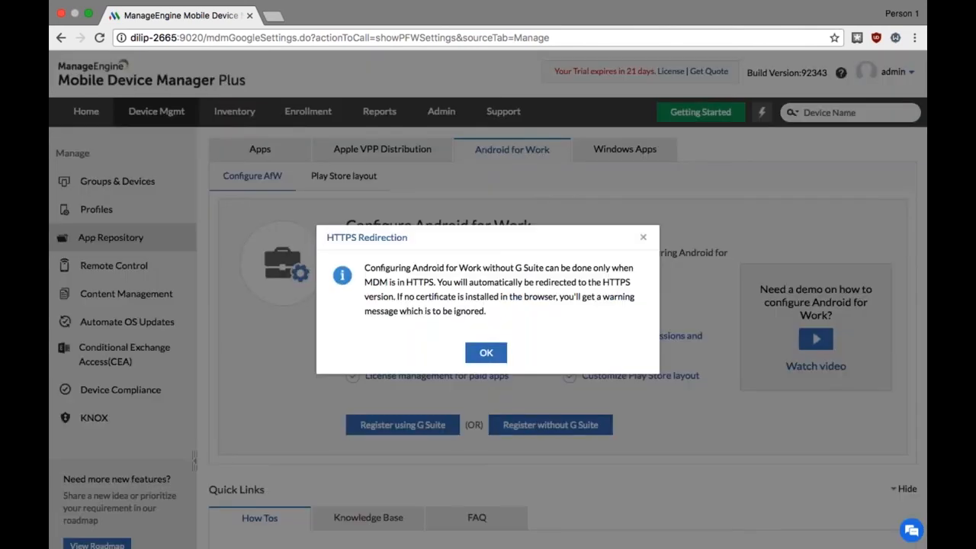
left_click(484, 356)
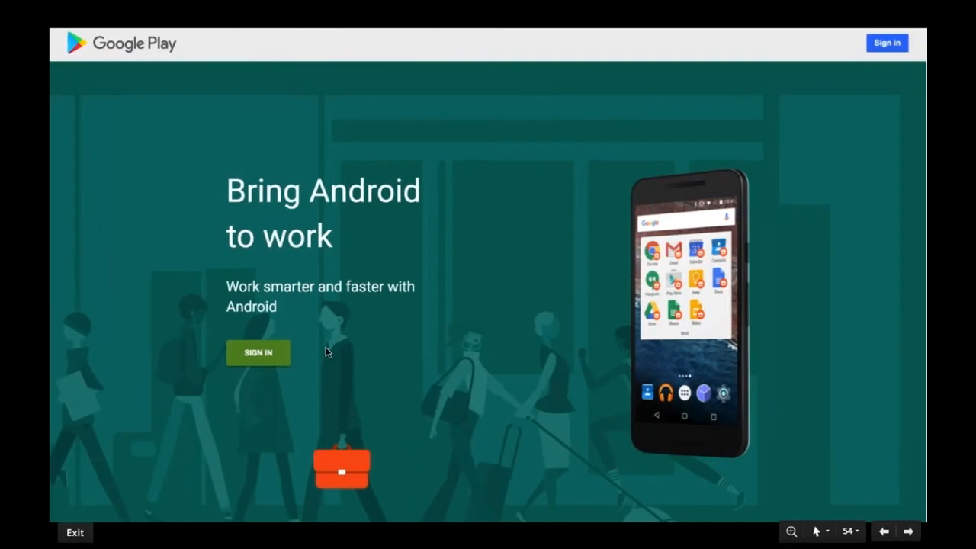
Sign in to Google Play and register the organization Zylker with ManageEngine EMM, accepting the managed Google Play agreement
left_click(253, 357)
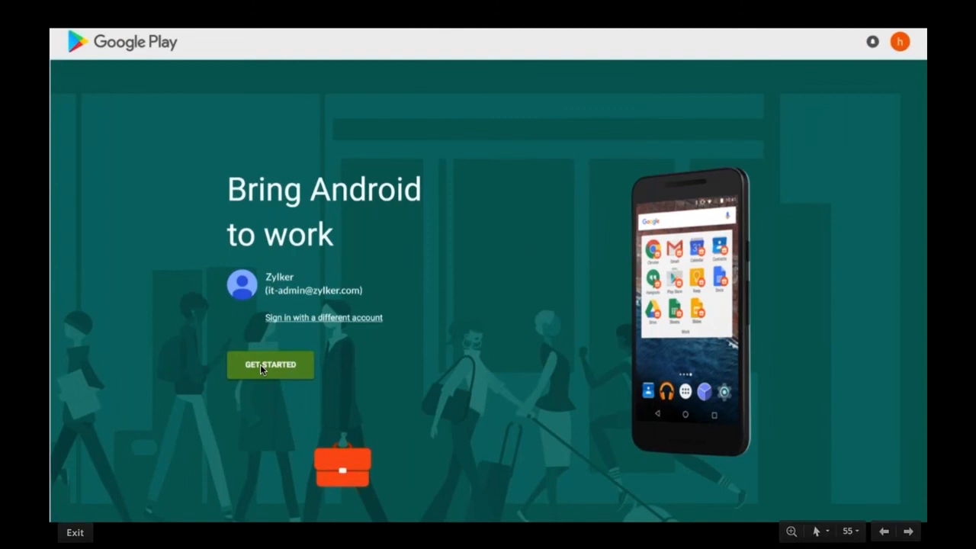
left_click(260, 365)
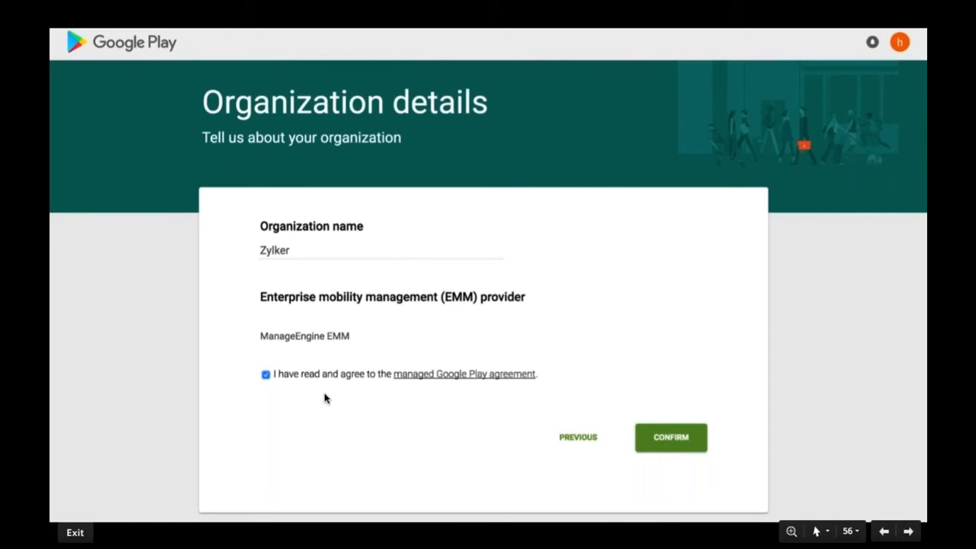
left_click(685, 439)
key("Right")
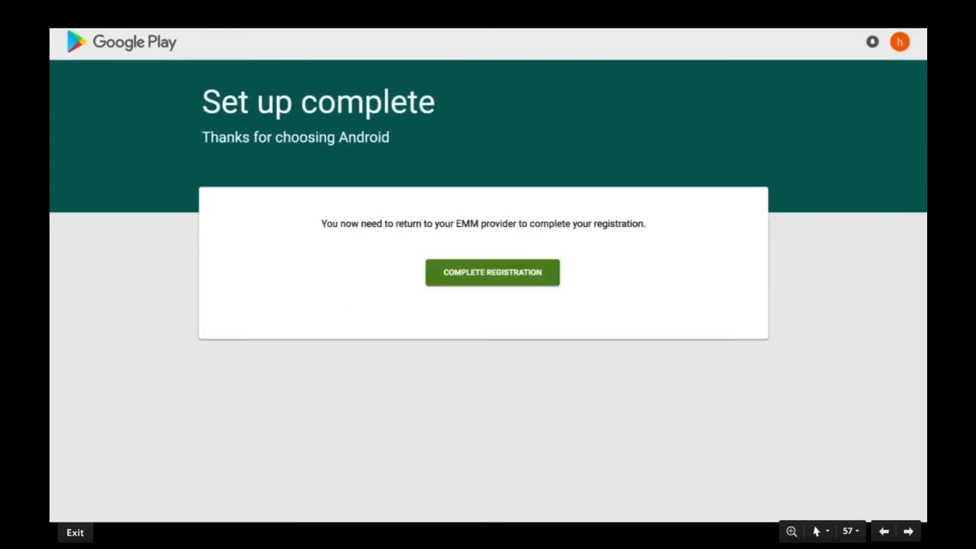
key("Right")
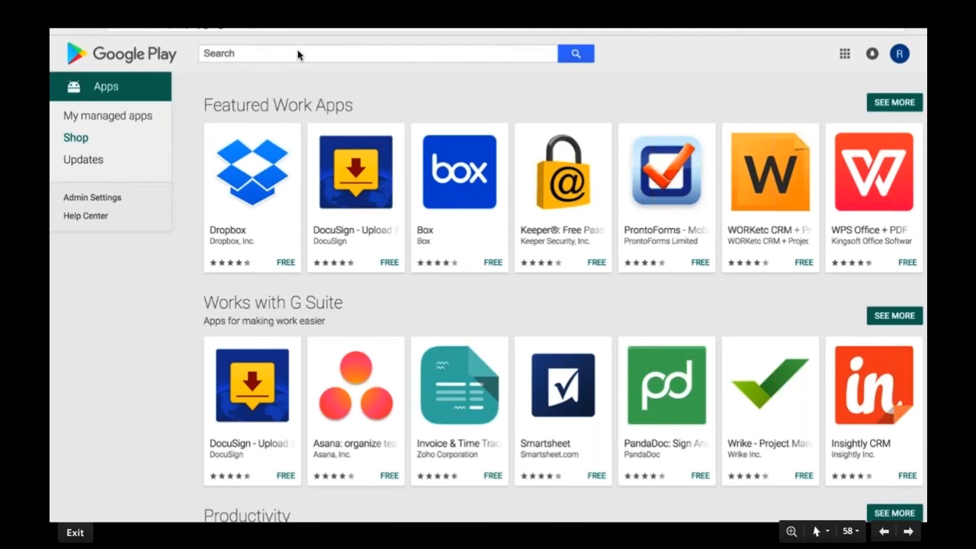
Search managed Google Play for Zoho CRM and approve the app with its access permissions on behalf of the organization
key("Right")
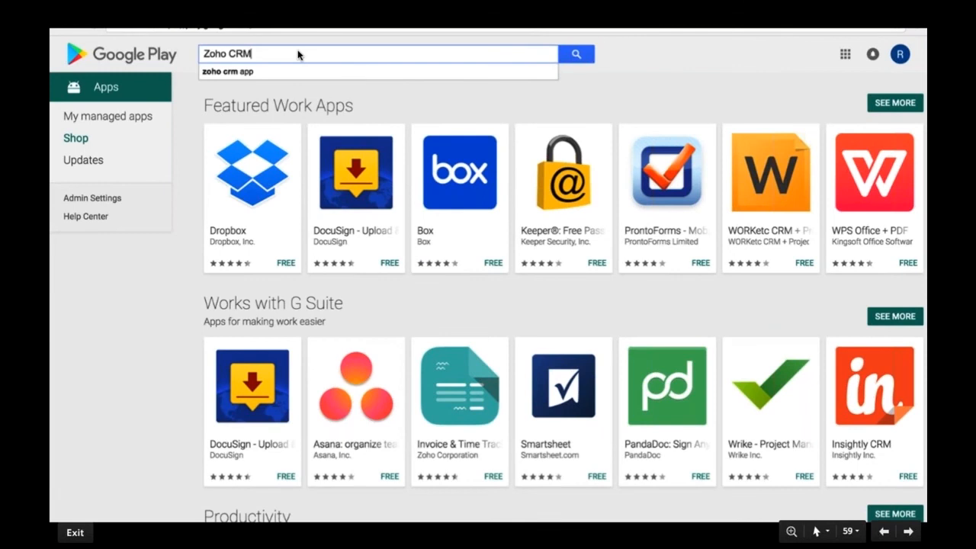
left_click(574, 53)
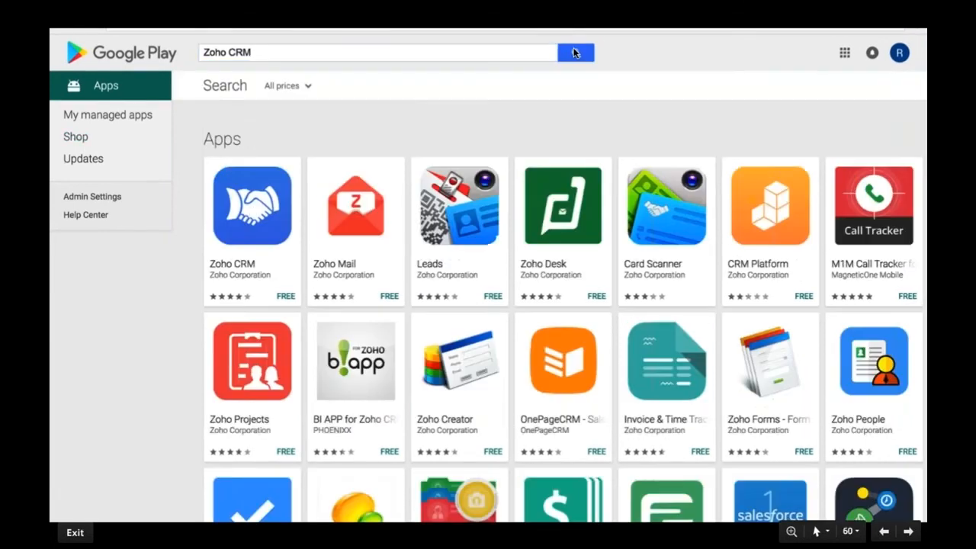
left_click(251, 208)
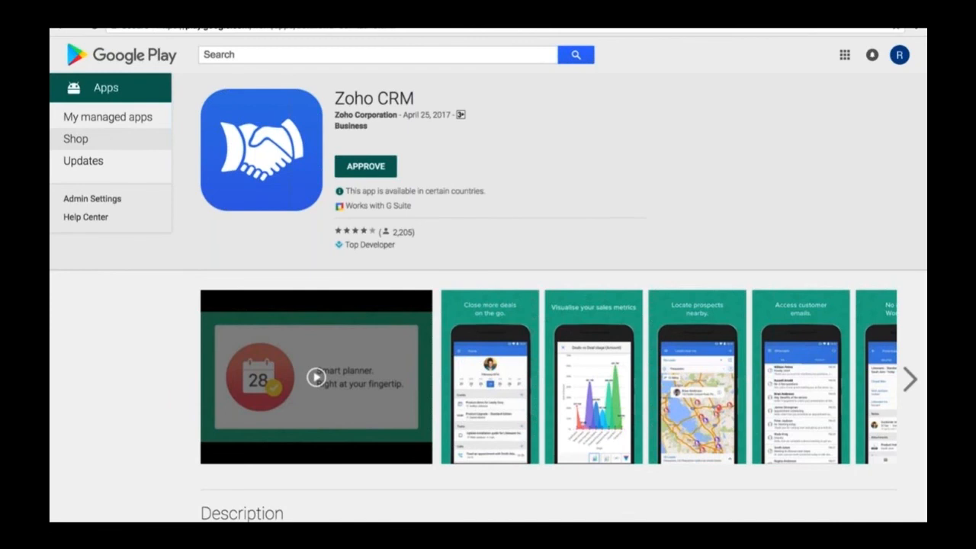
left_click(354, 171)
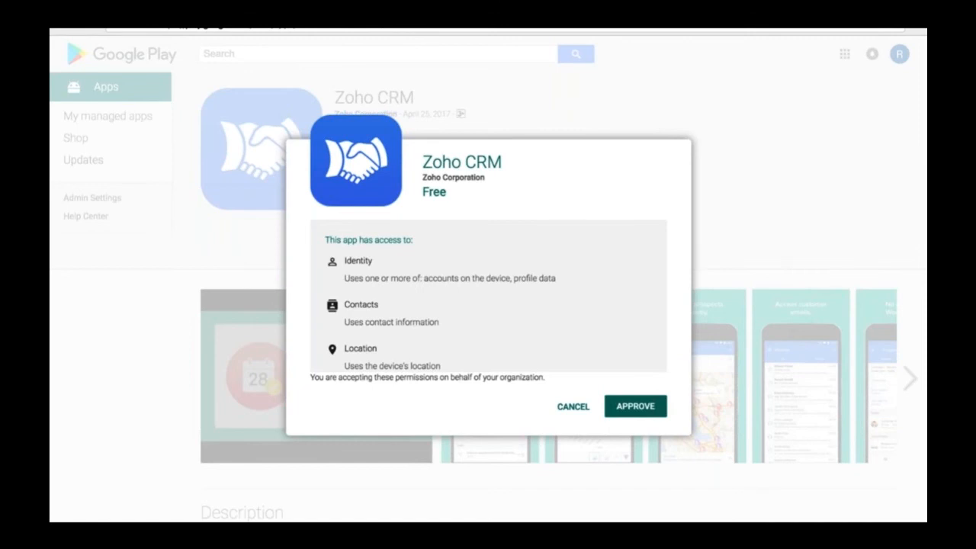
left_click(613, 405)
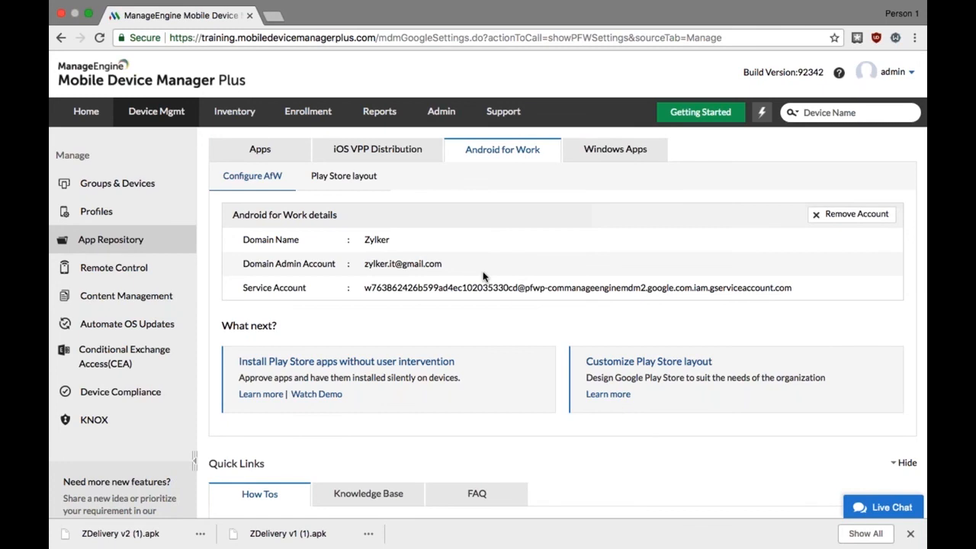
Return to the App Repository and sync the Play Store apps
left_click(138, 241)
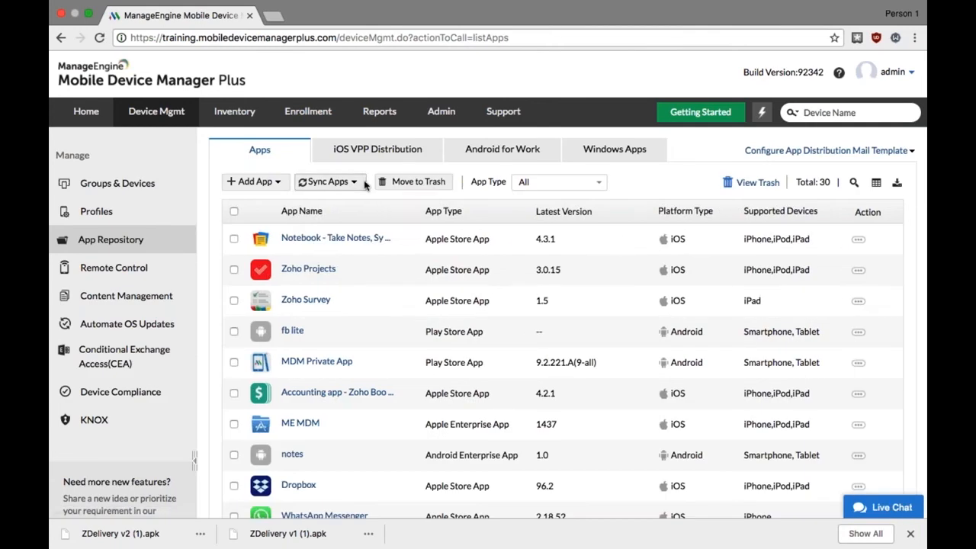
left_click(363, 183)
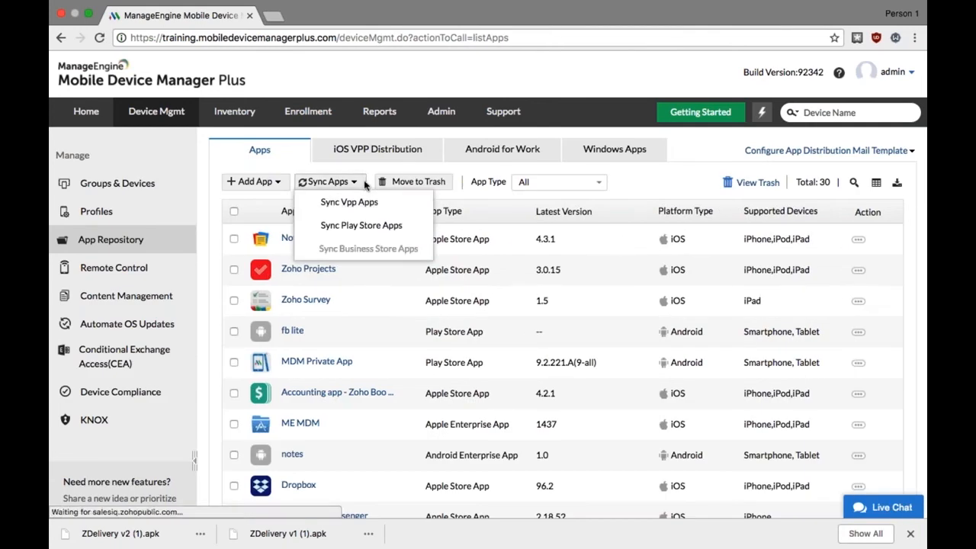
left_click(358, 224)
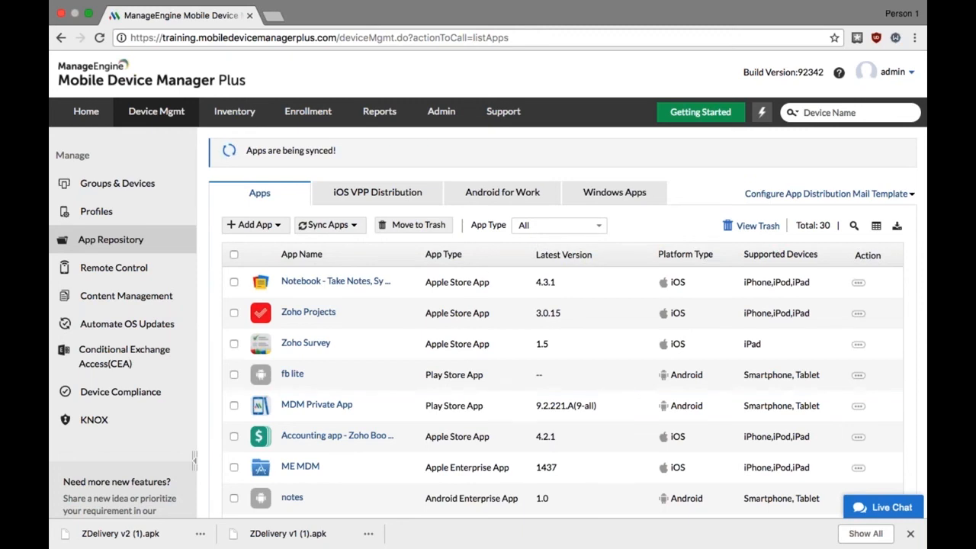
View the details of the Android Play Store app Zoho CRM and open its permissions for modification
scroll(534, 305, "down", 5)
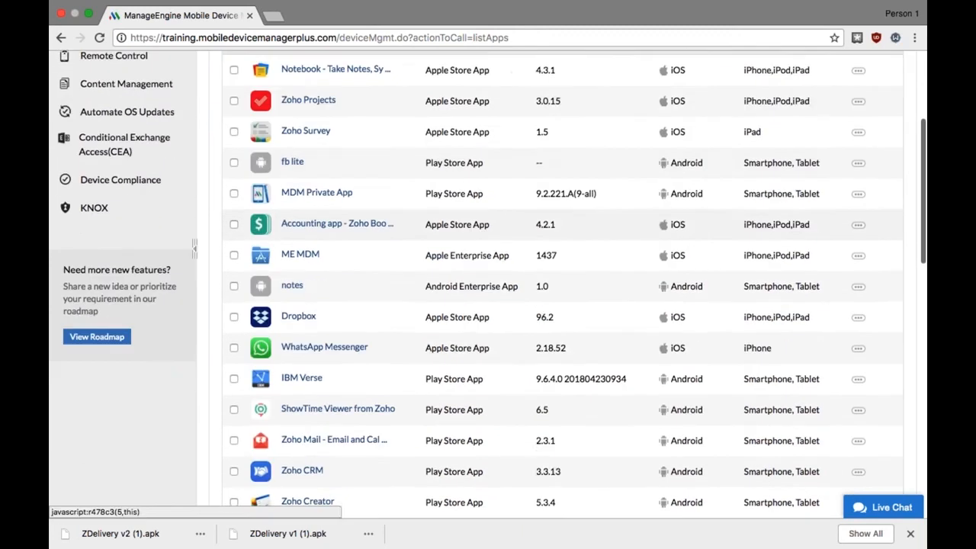
scroll(534, 305, "down", 3)
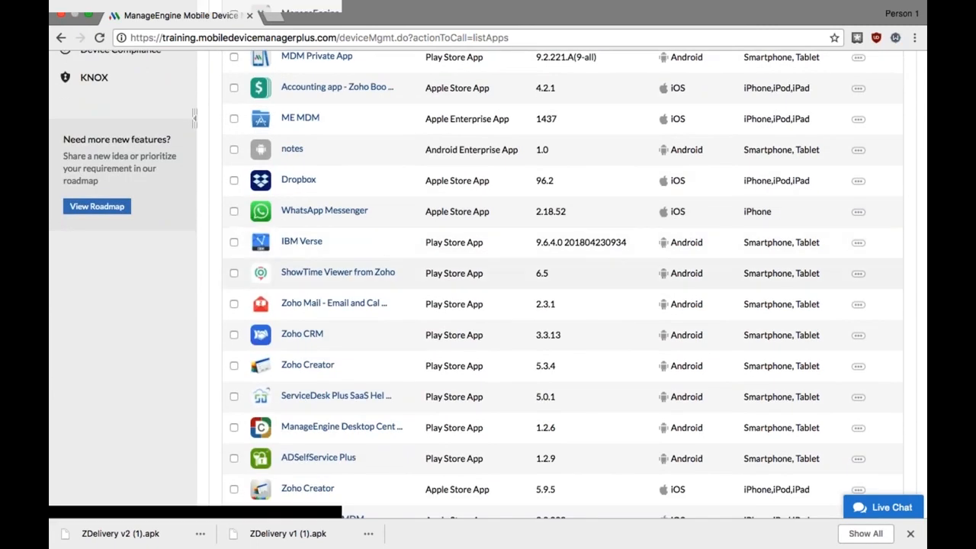
left_click(315, 336)
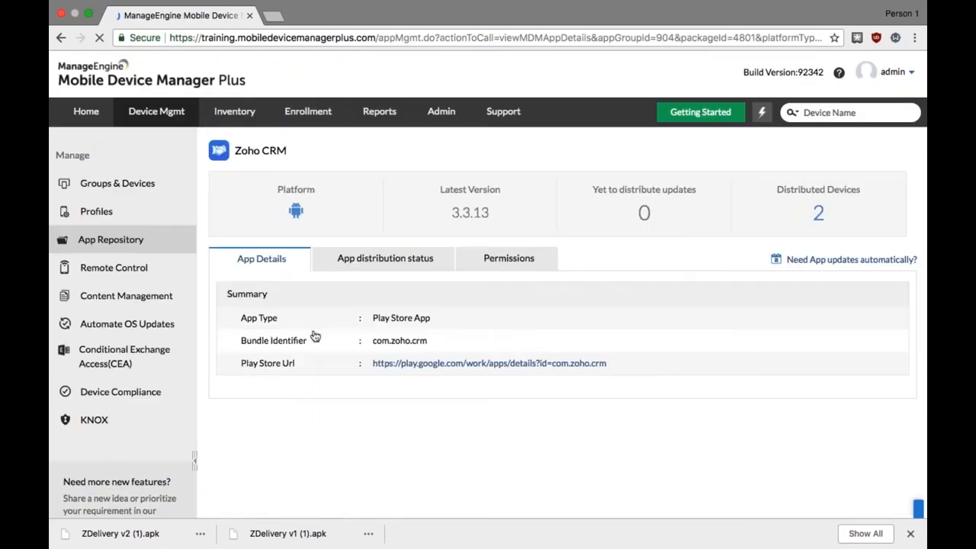
left_click(494, 262)
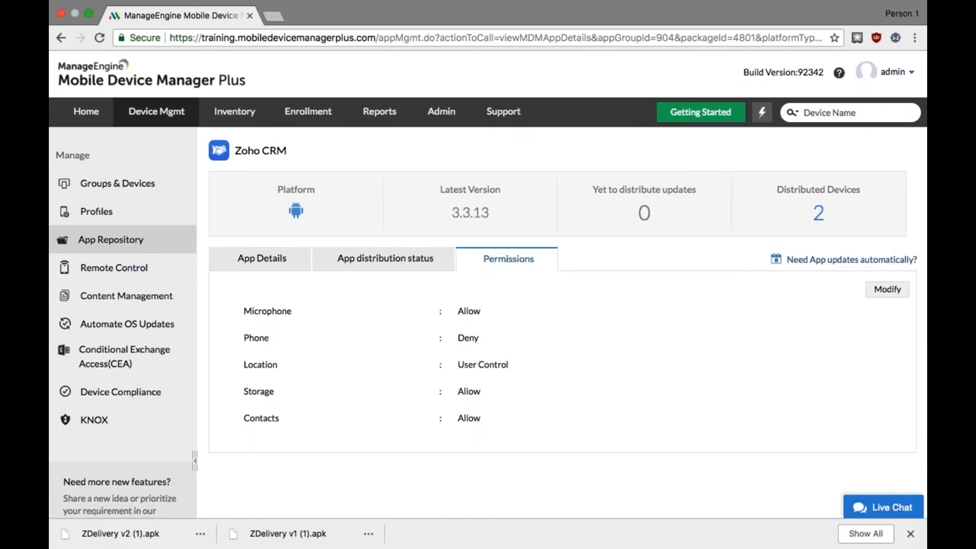
left_click(887, 289)
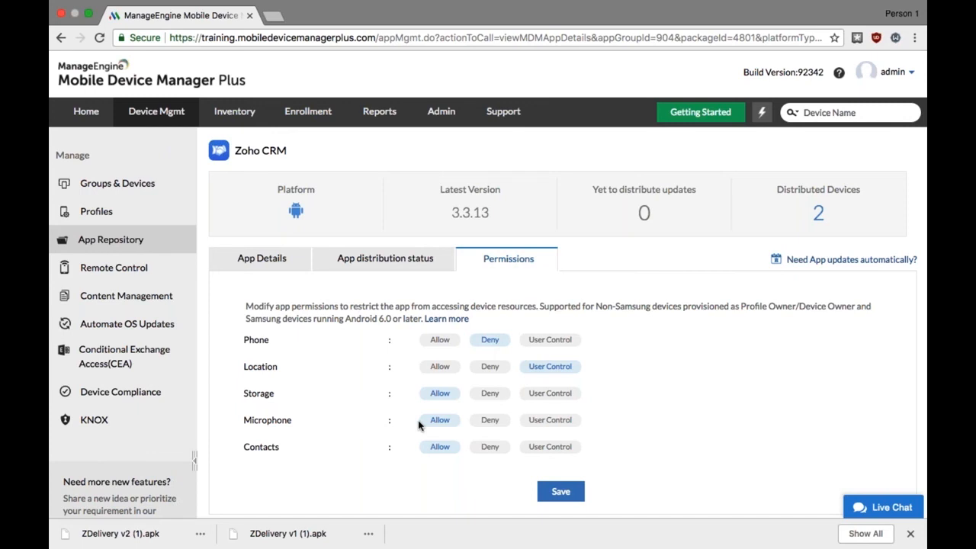
left_click(568, 497)
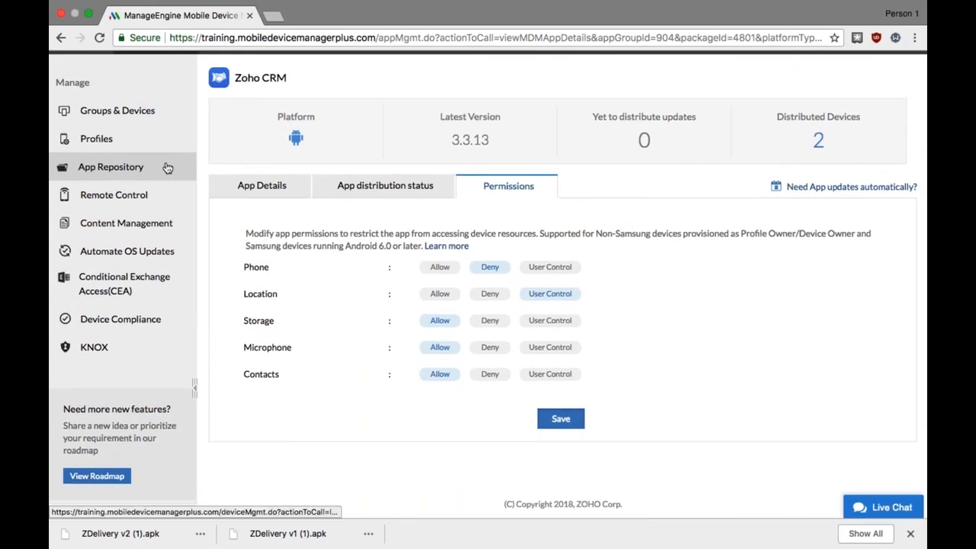
left_click(165, 168)
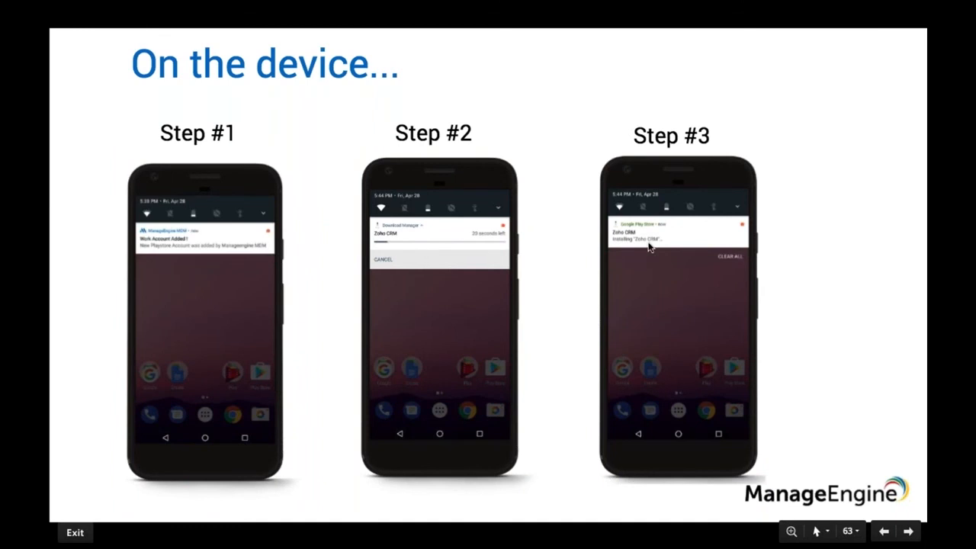
key("Right")
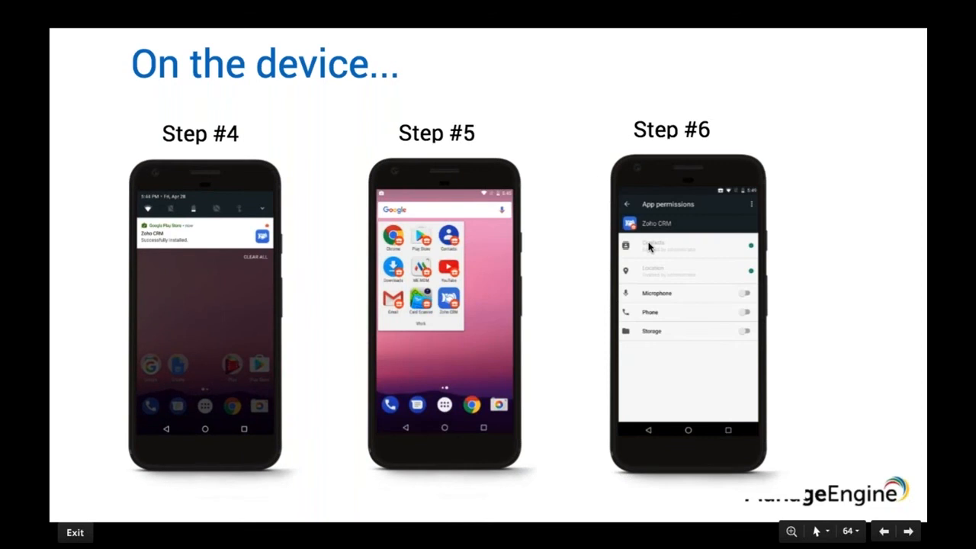
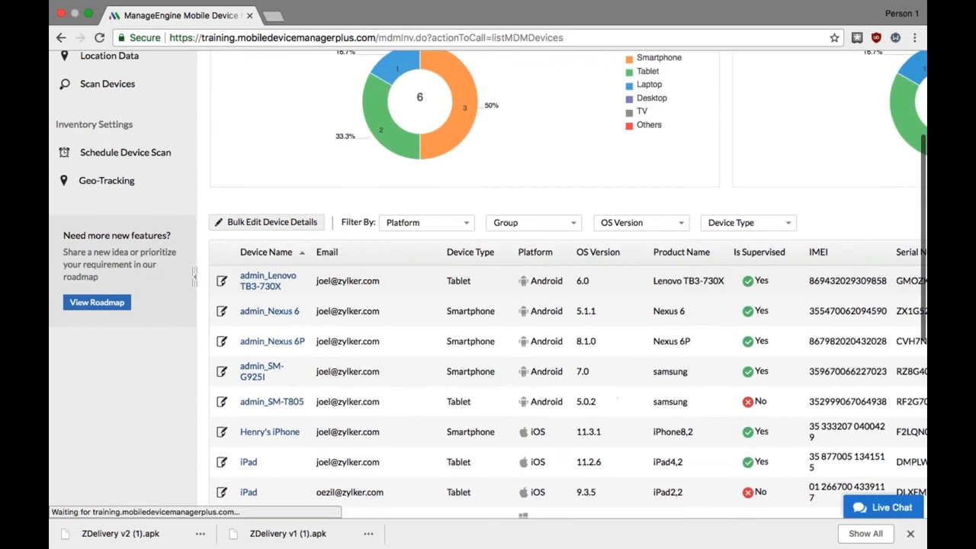
Locate the Android tablet admin_SM-T805 and view its geo-tracking map, stopping the location command
scroll(567, 305, "down", 3)
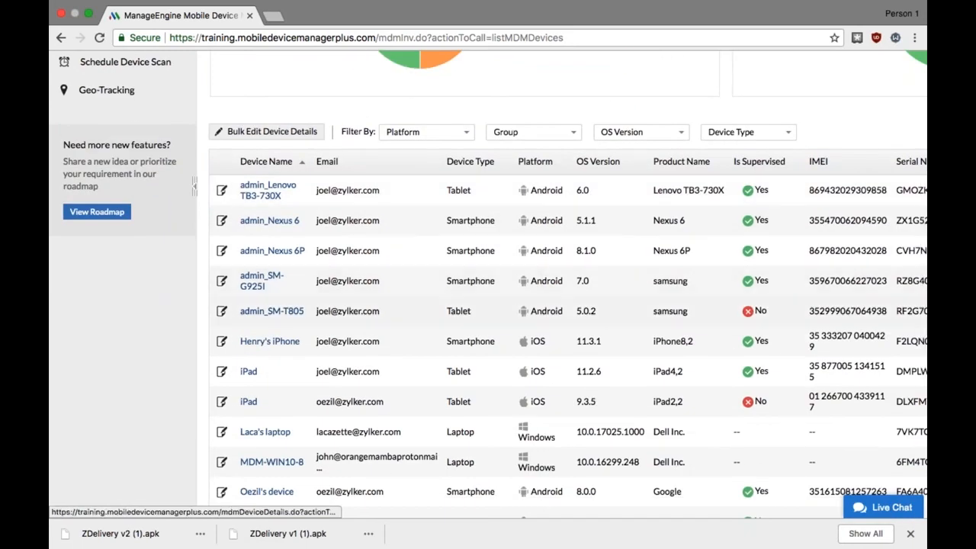
left_click(272, 310)
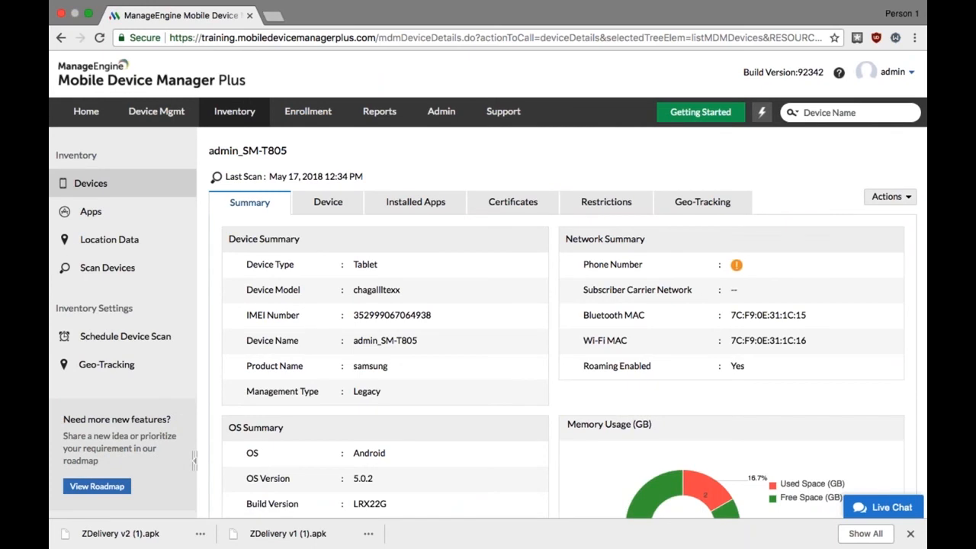
left_click(888, 196)
mouse_move(877, 216)
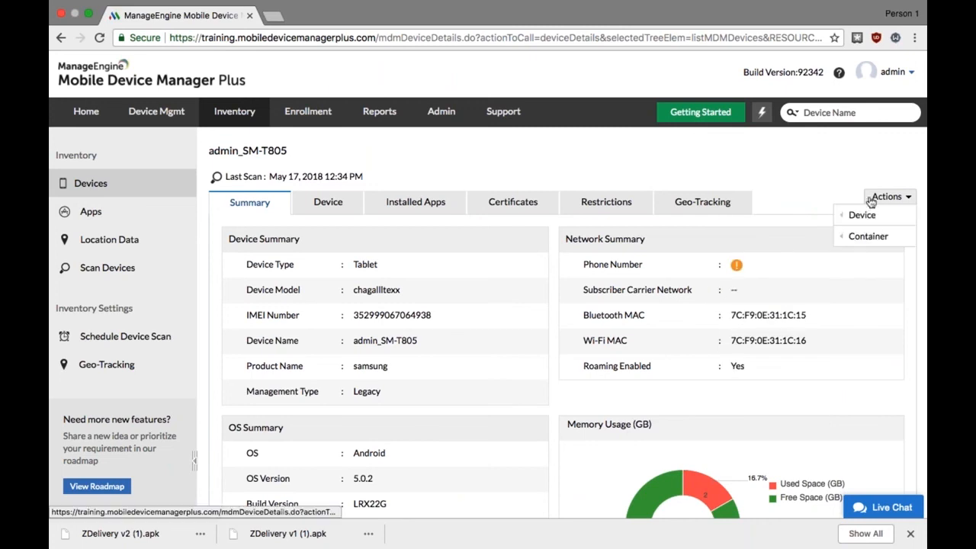
left_click(887, 196)
mouse_move(860, 215)
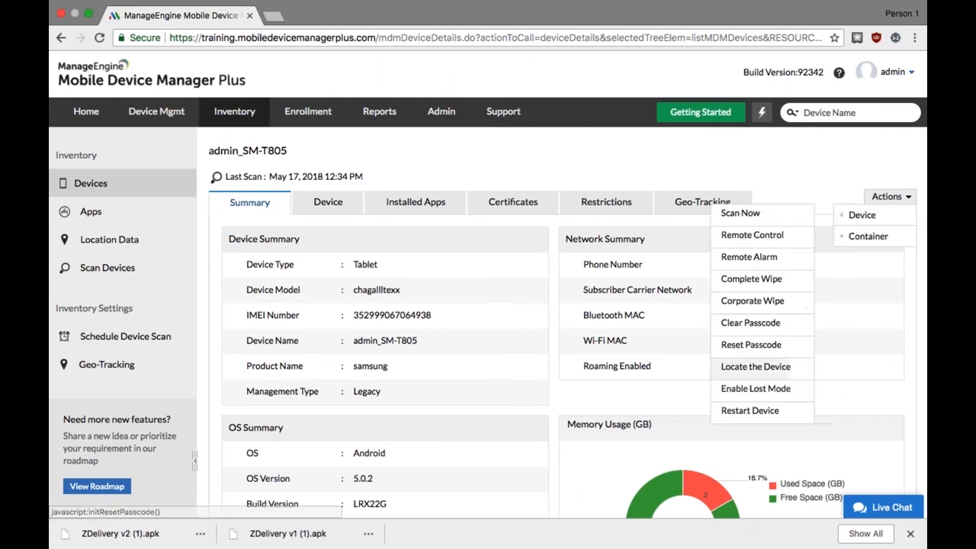
left_click(750, 369)
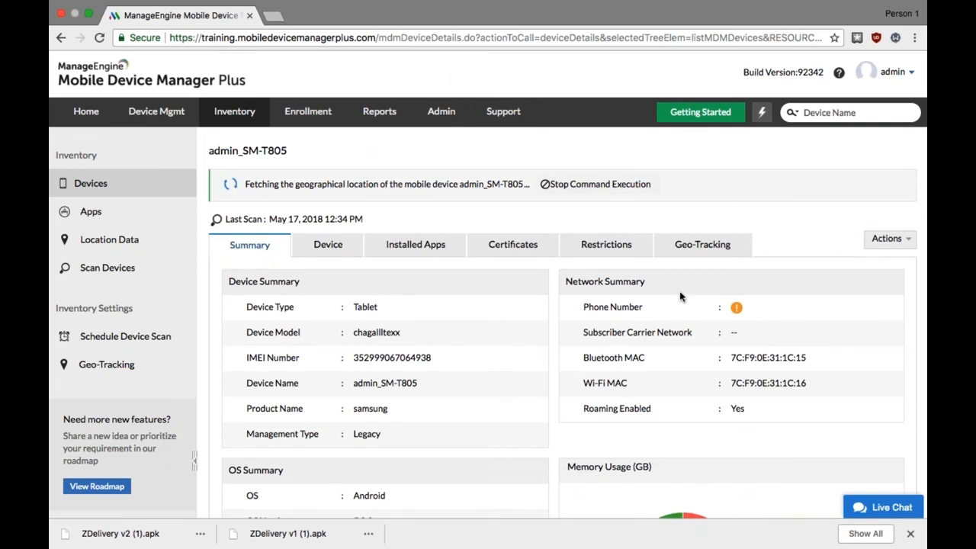
left_click(670, 249)
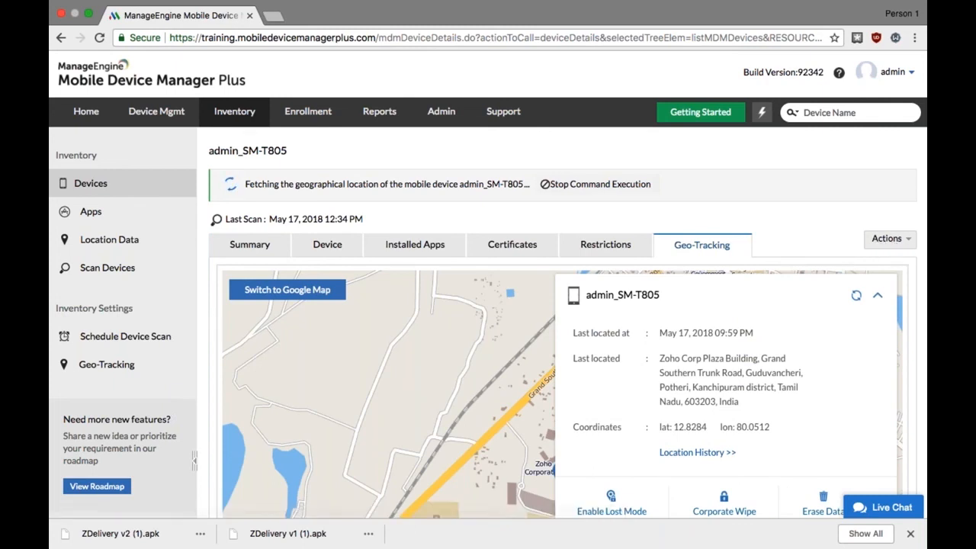
left_click(625, 190)
Call up the Remote Alarm confirmation for the tablet and dismiss it without raising the alarm
left_click(884, 196)
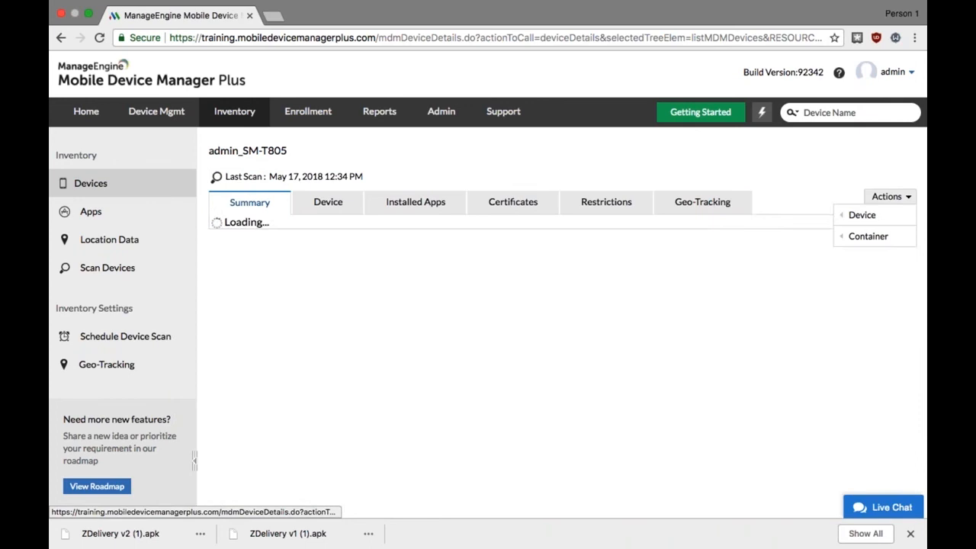
mouse_move(874, 219)
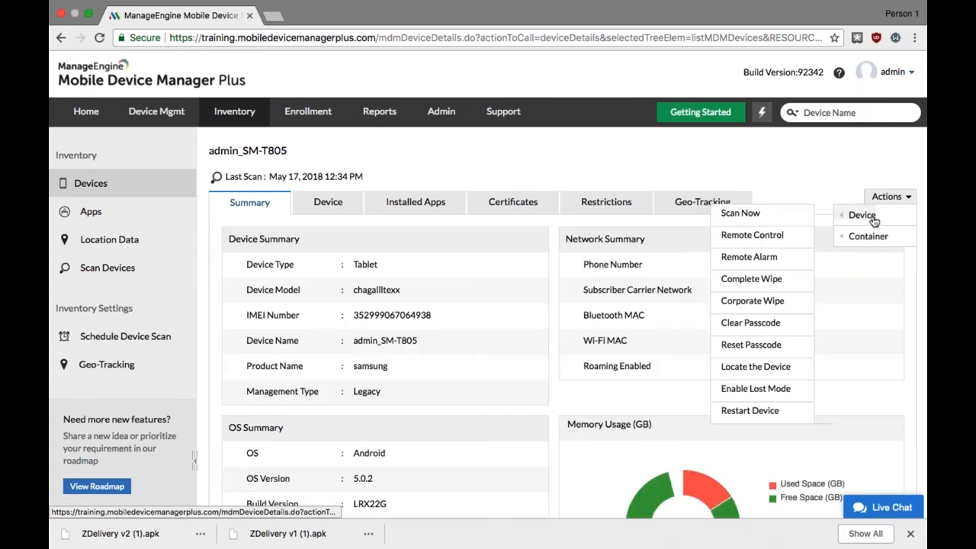
left_click(768, 263)
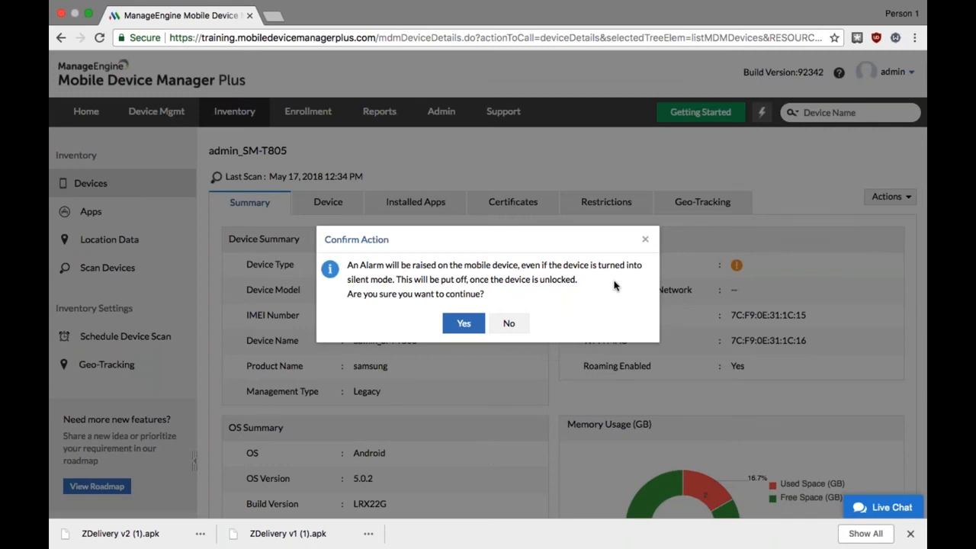
left_click(644, 239)
Start enabling Lost Mode on the tablet with a contact number and the default lost-device message
left_click(890, 196)
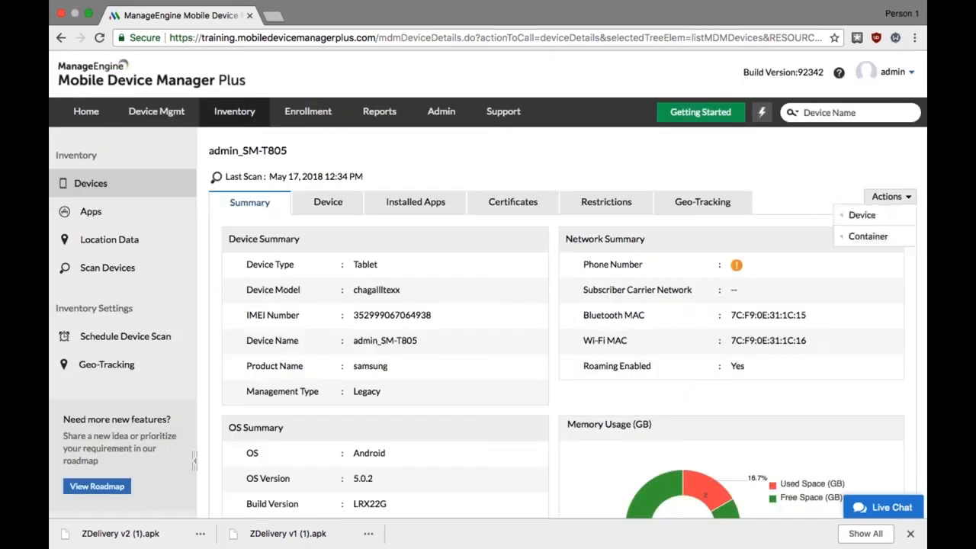
mouse_move(861, 215)
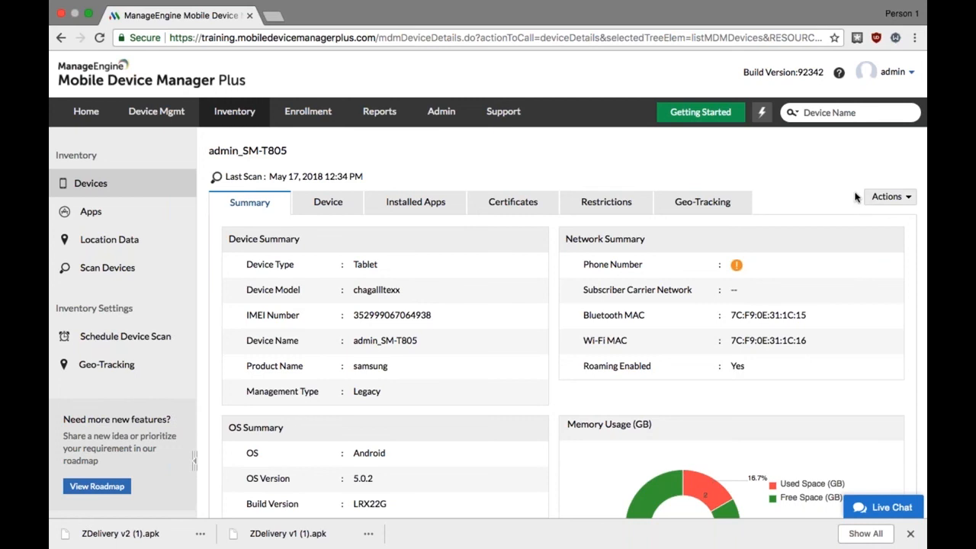
left_click(884, 197)
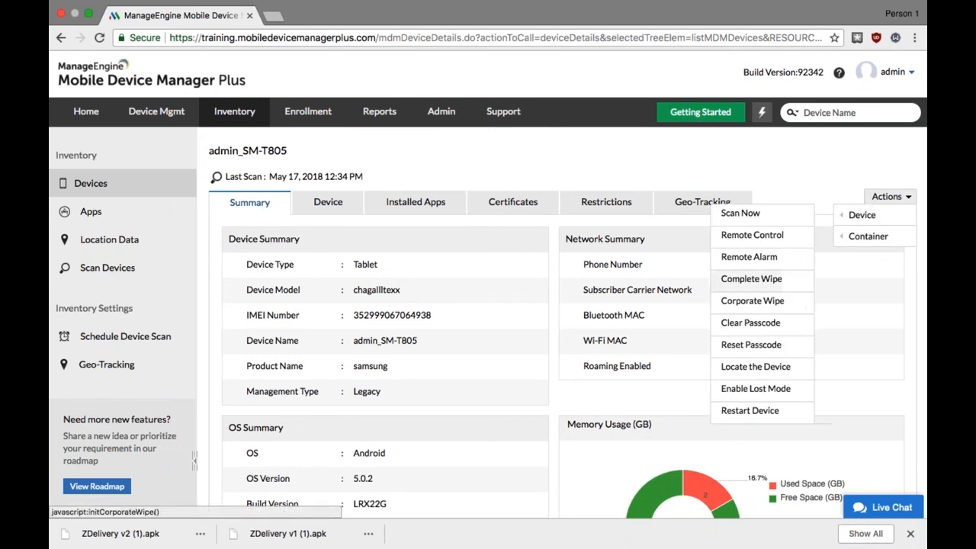
left_click(759, 391)
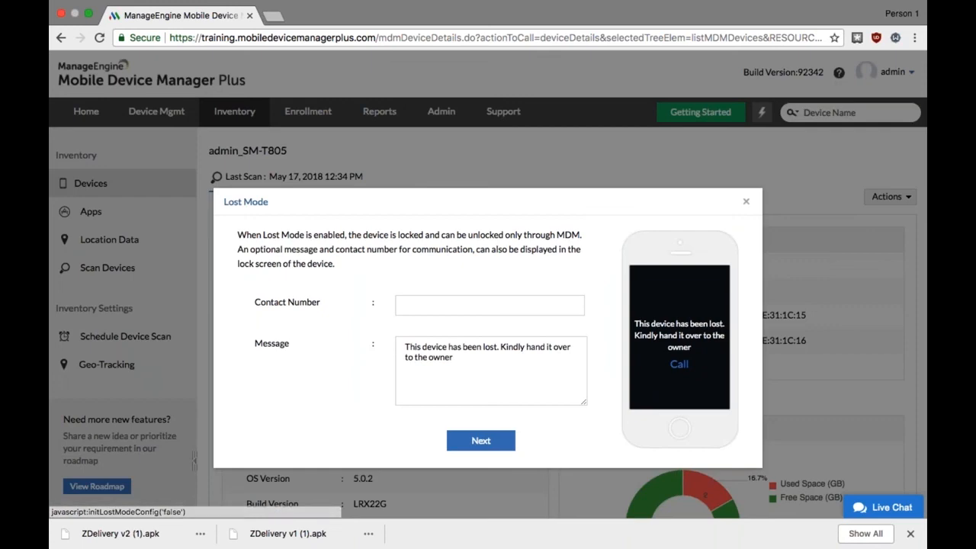
left_click(490, 305)
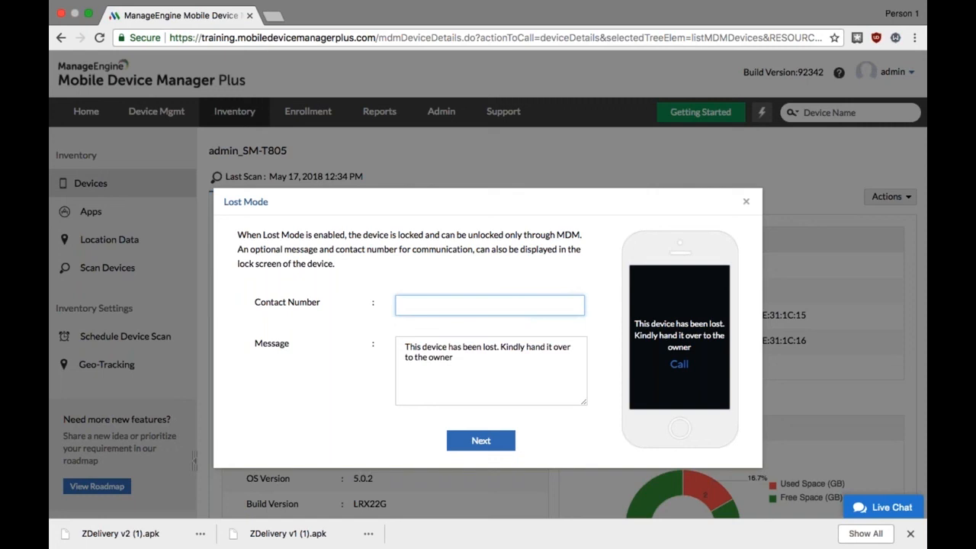
type("9876543210-")
left_click(481, 441)
Enter the new device passcode, keep it mailed to the device's user, and submit the Lost Mode request
left_click(452, 290)
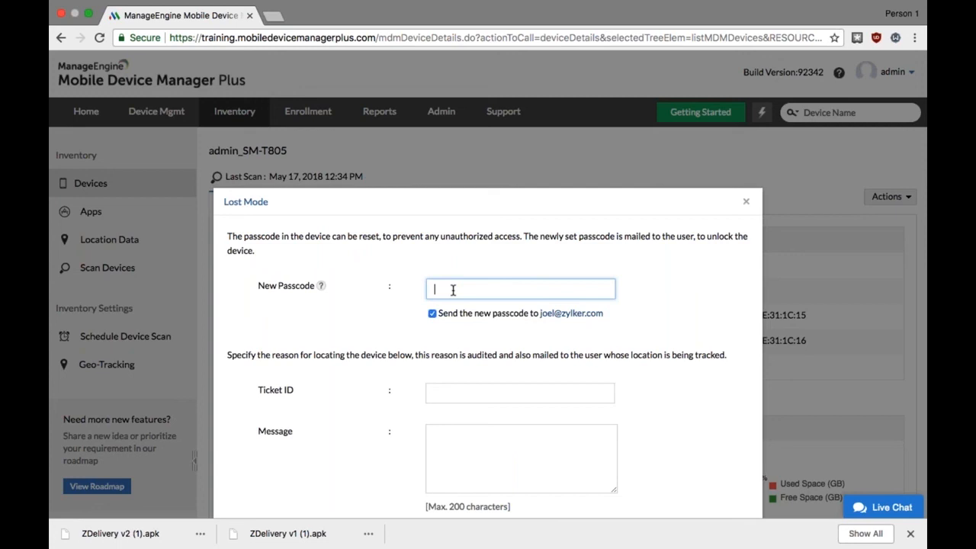
type("admin123")
scroll(449, 263, "down", 3)
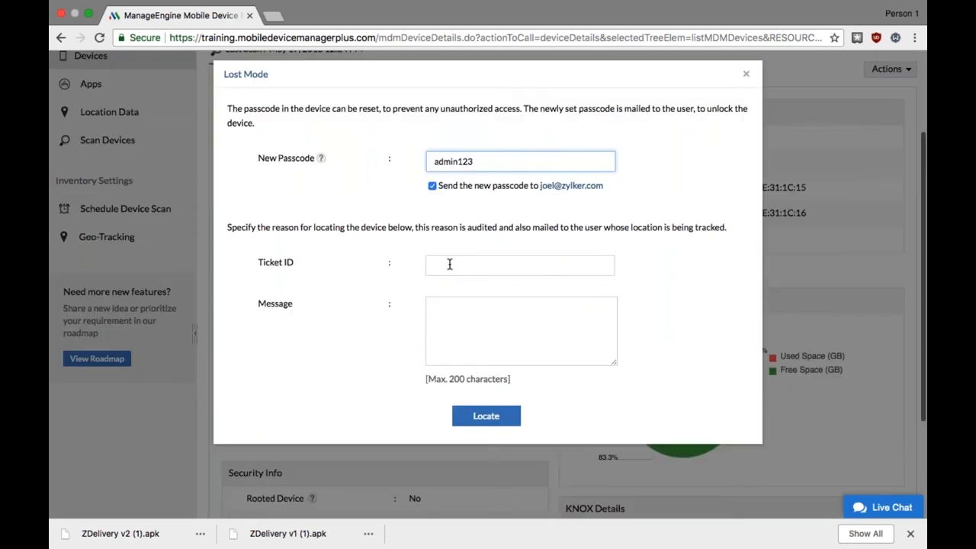
left_click(449, 264)
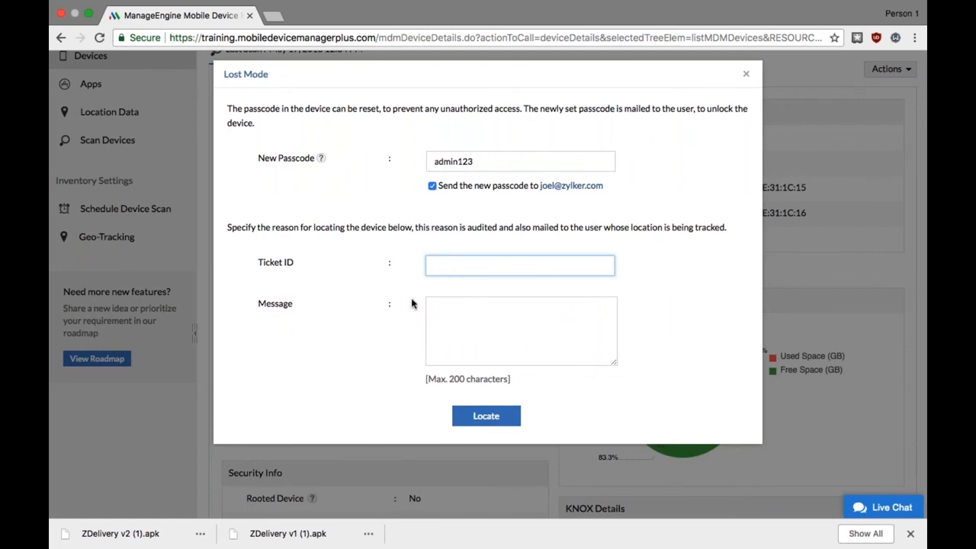
key("Tab")
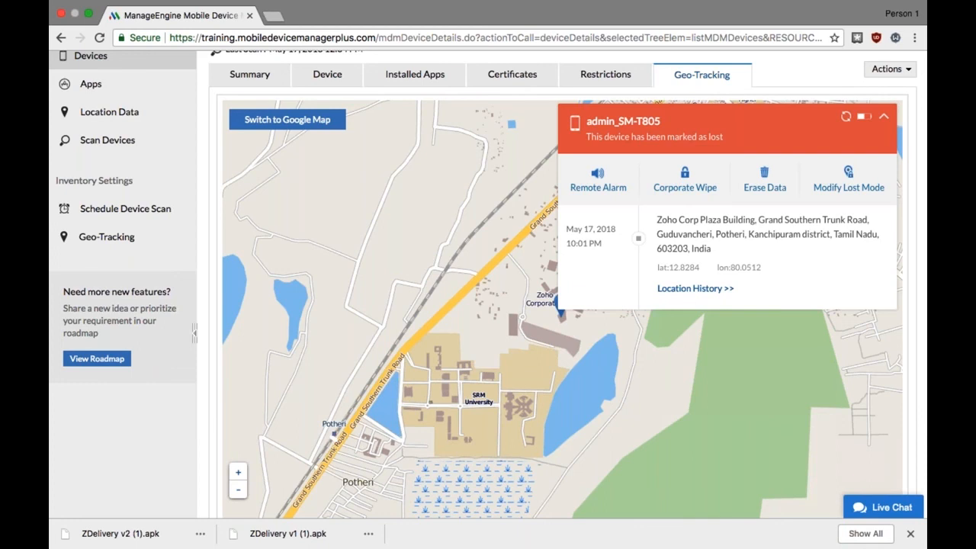
Call up the Corporate Wipe and Erase Data confirmations for the lost tablet and decline both
left_click(699, 192)
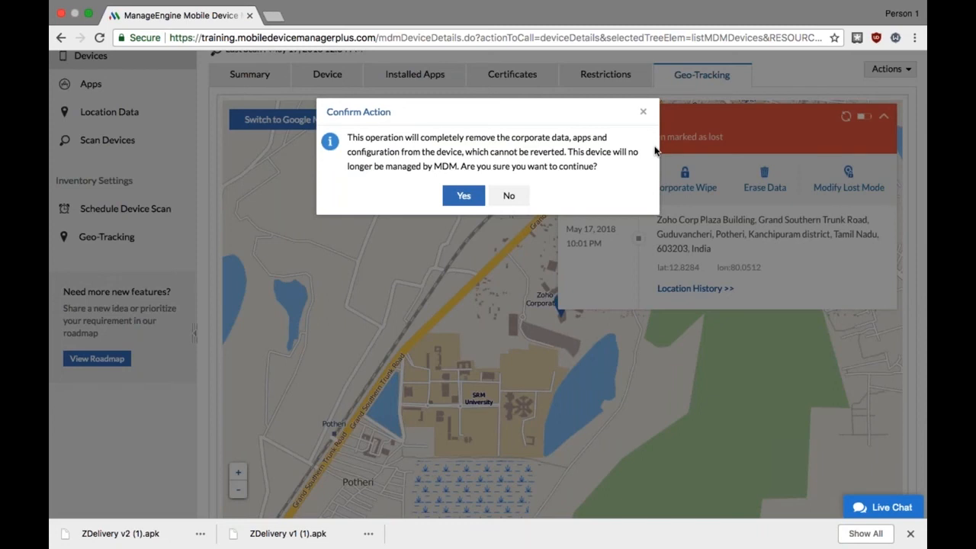
left_click(643, 112)
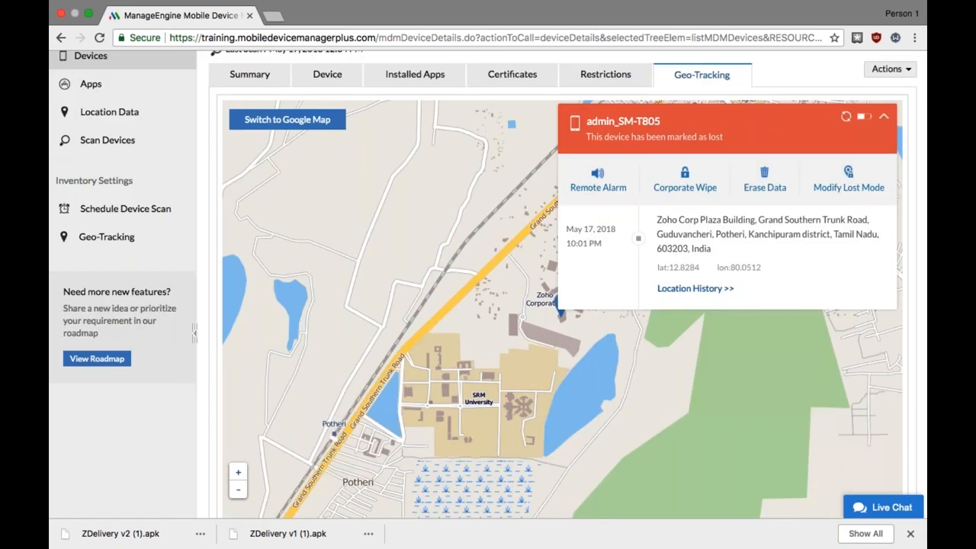
left_click(764, 187)
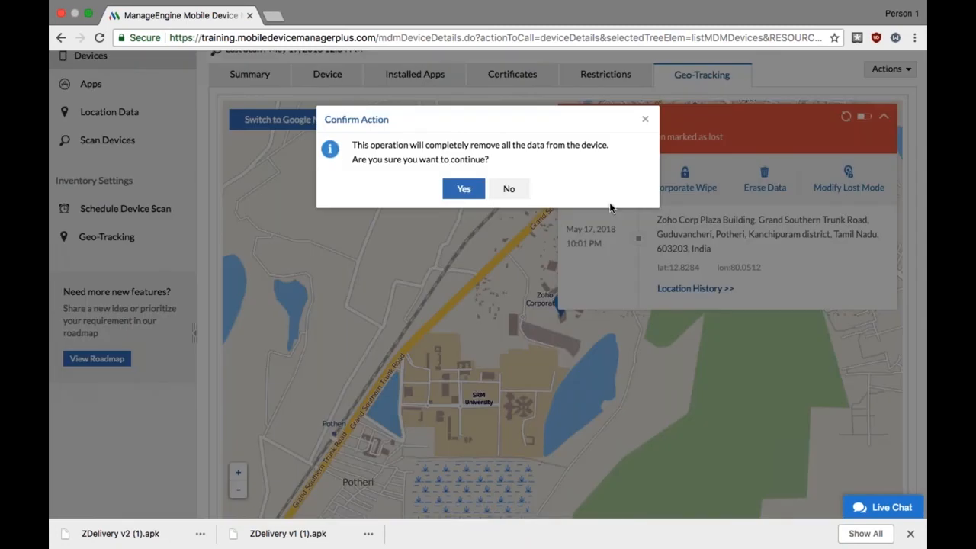
left_click(512, 189)
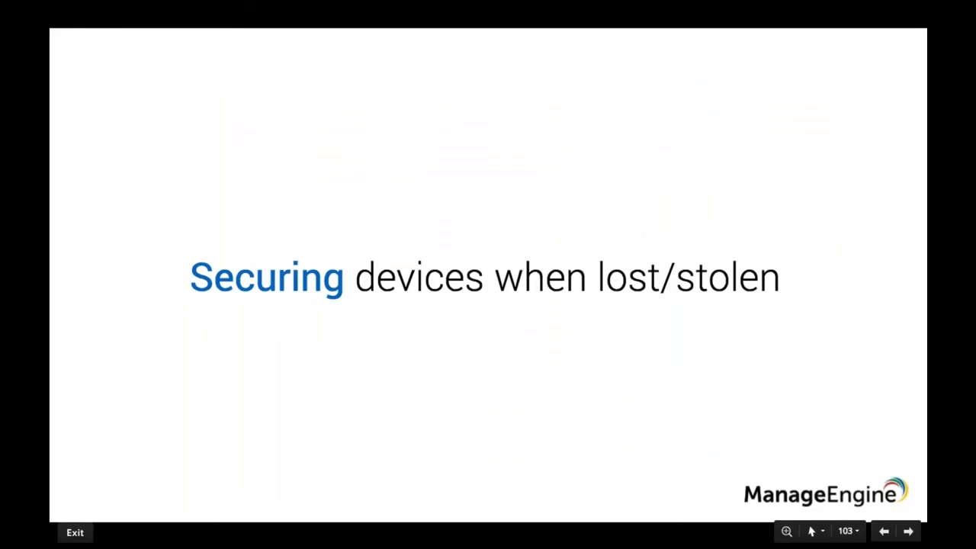
key("Right")
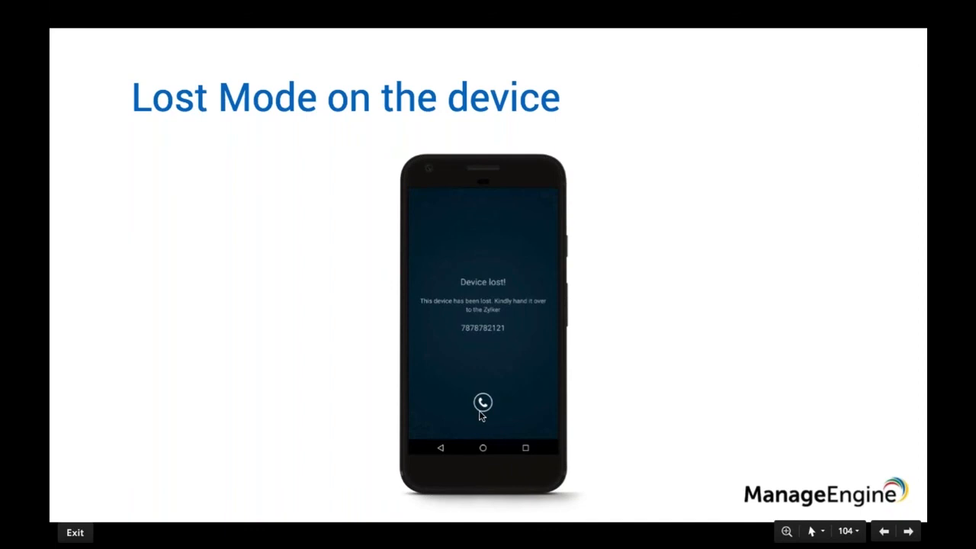
key("Right")
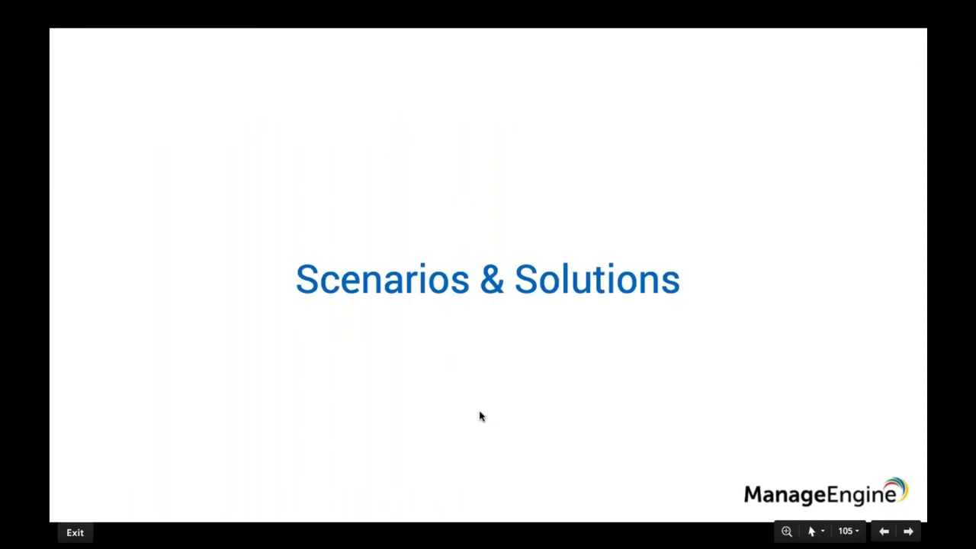
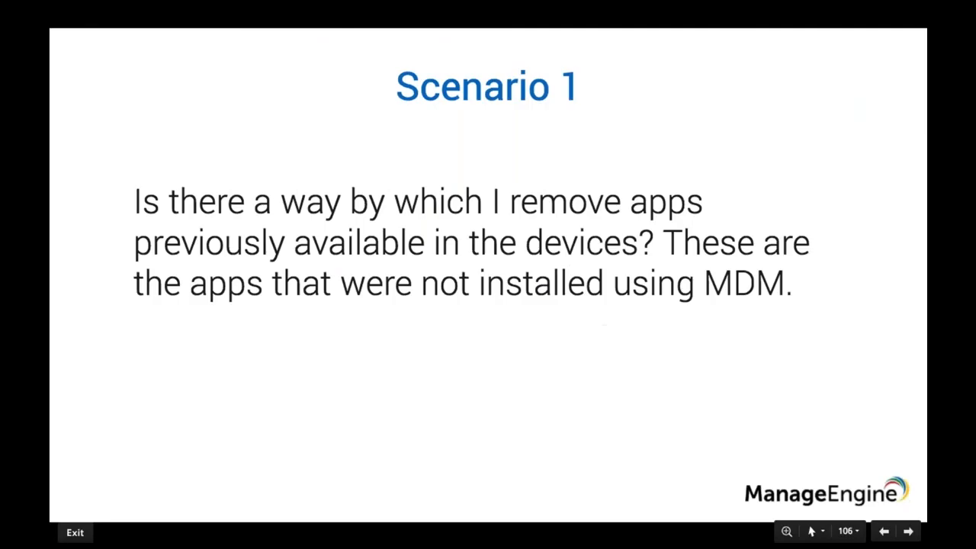
key("Right")
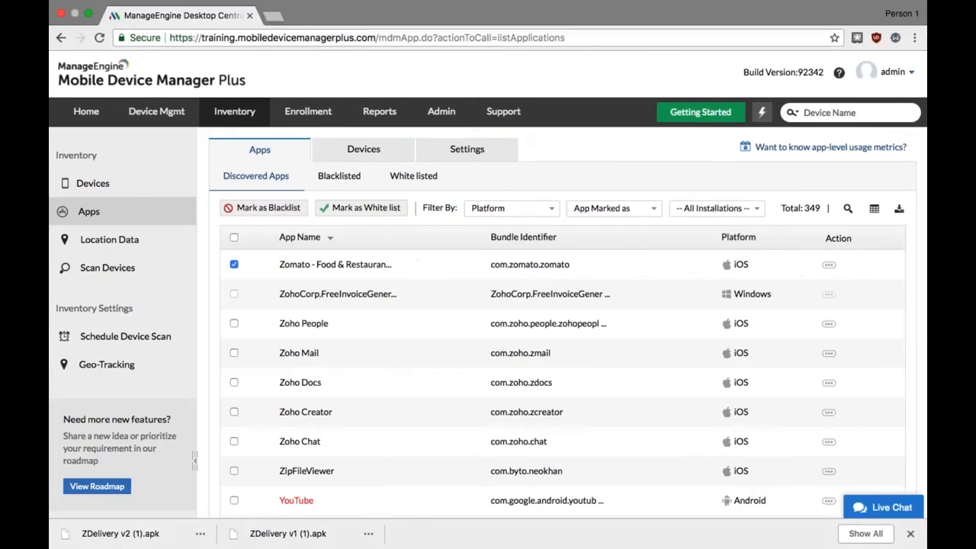
Create an Android profile for devices, keeping the suggested profile name MyProfile684 and no description
left_click(134, 114)
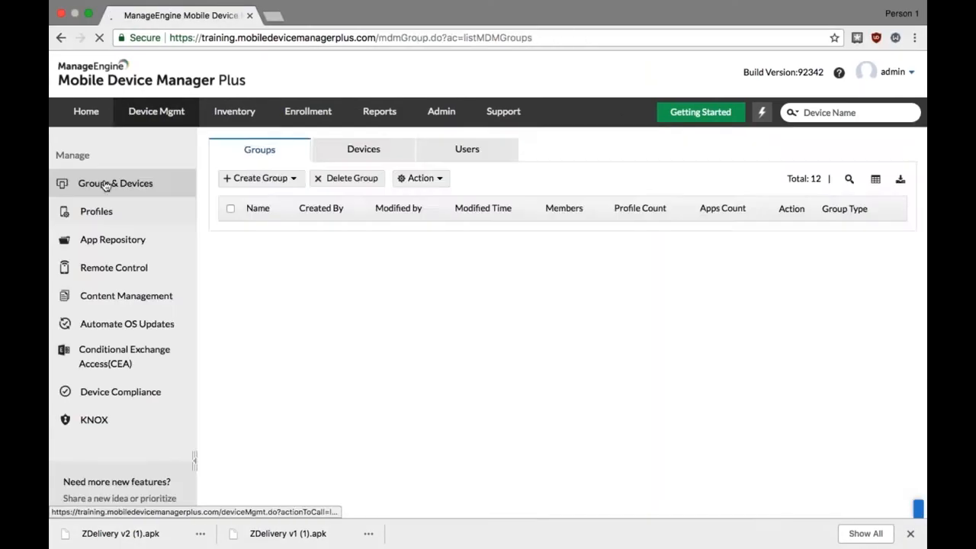
left_click(96, 211)
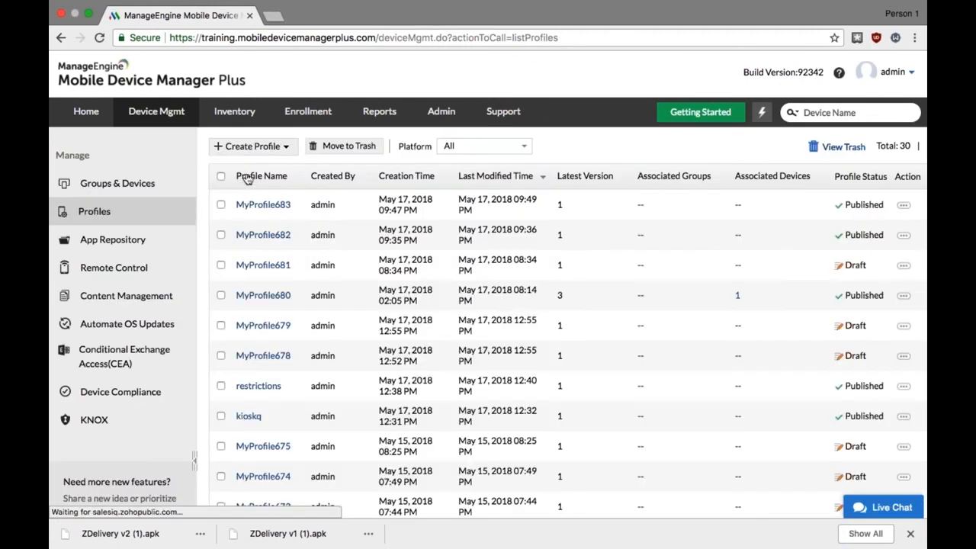
left_click(252, 146)
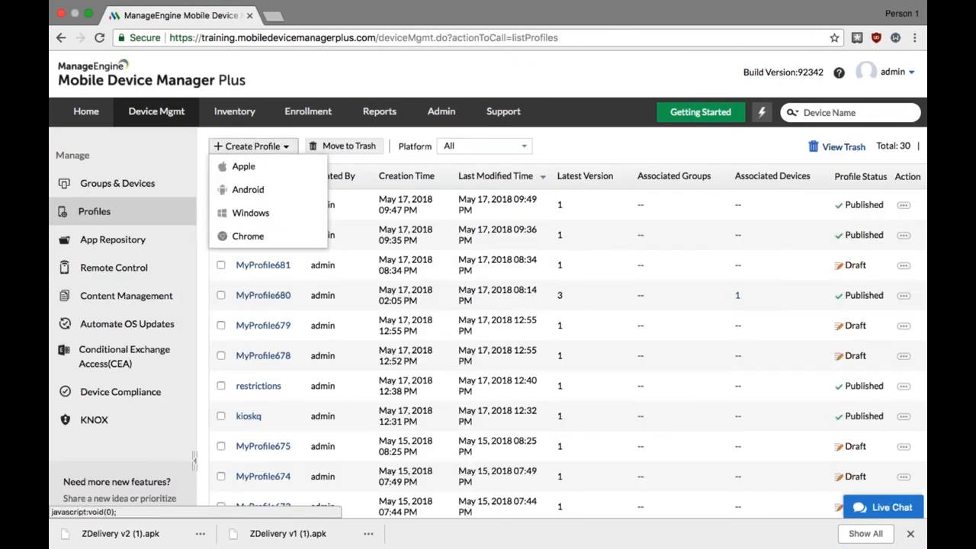
left_click(251, 191)
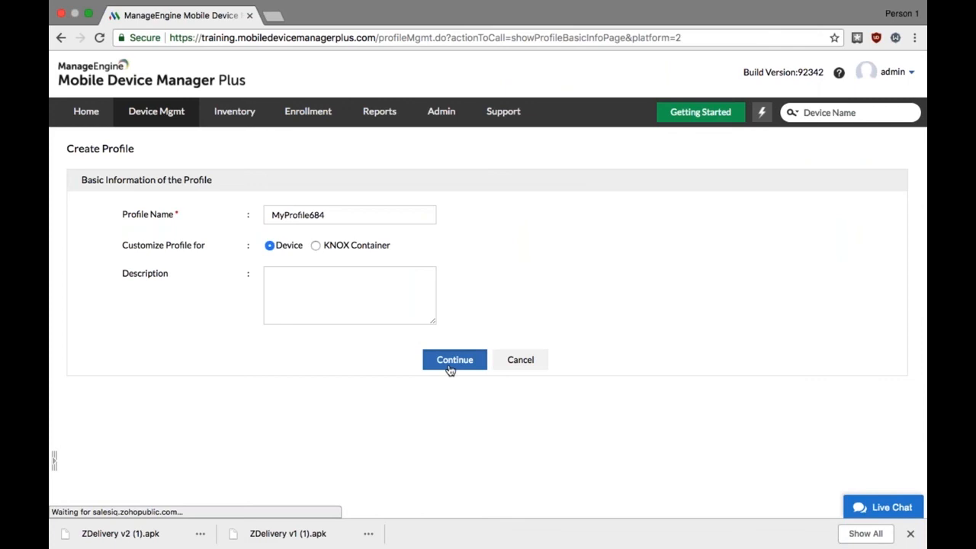
left_click(450, 370)
Bring up the profile's Web Content Filter policy and view the URL restriction settings for both the Blacklist and Whitelist filter types
scroll(59, 386, "down", 3)
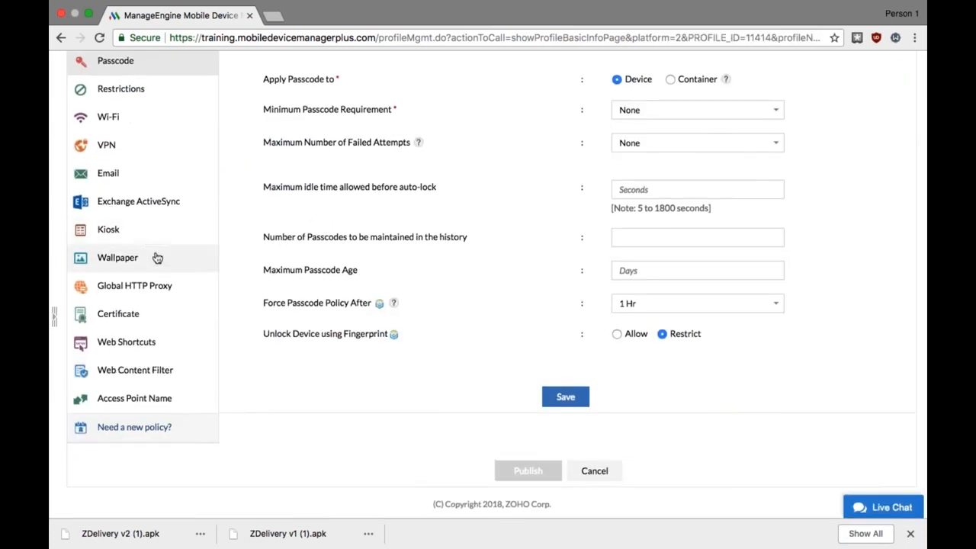
left_click(165, 369)
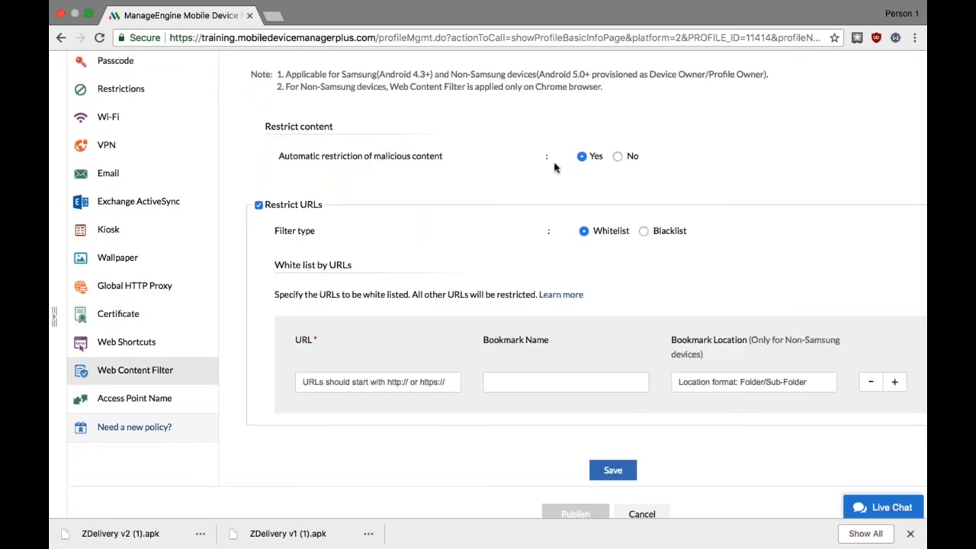
left_click(643, 231)
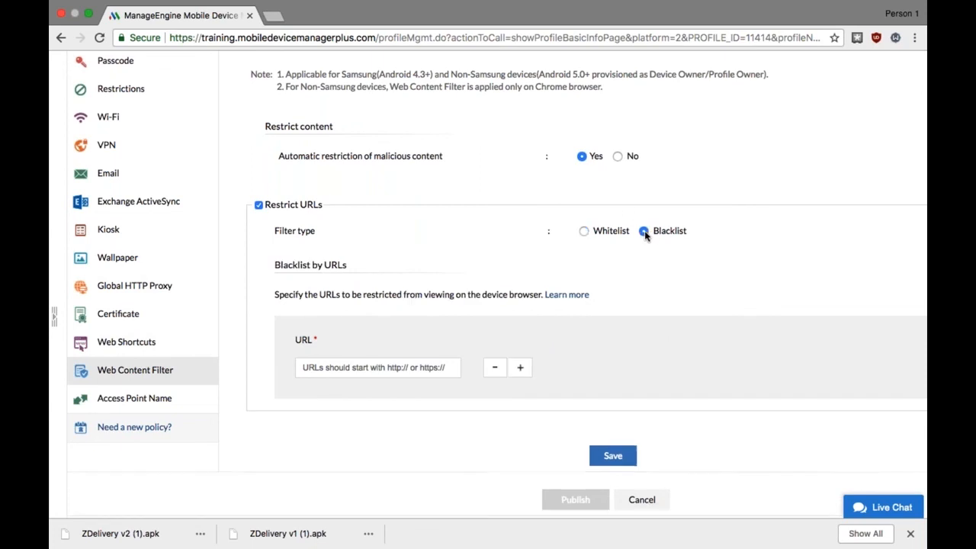
left_click(583, 231)
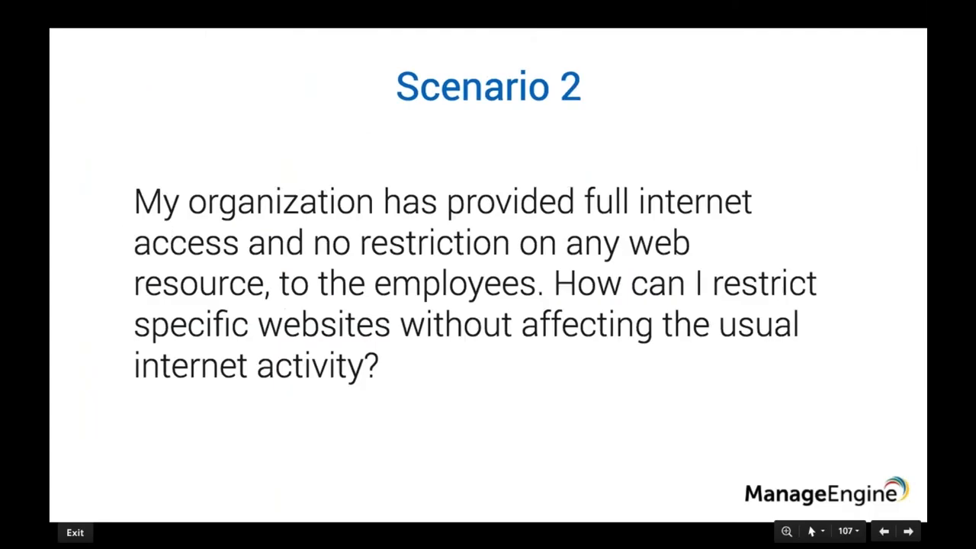
key("Right")
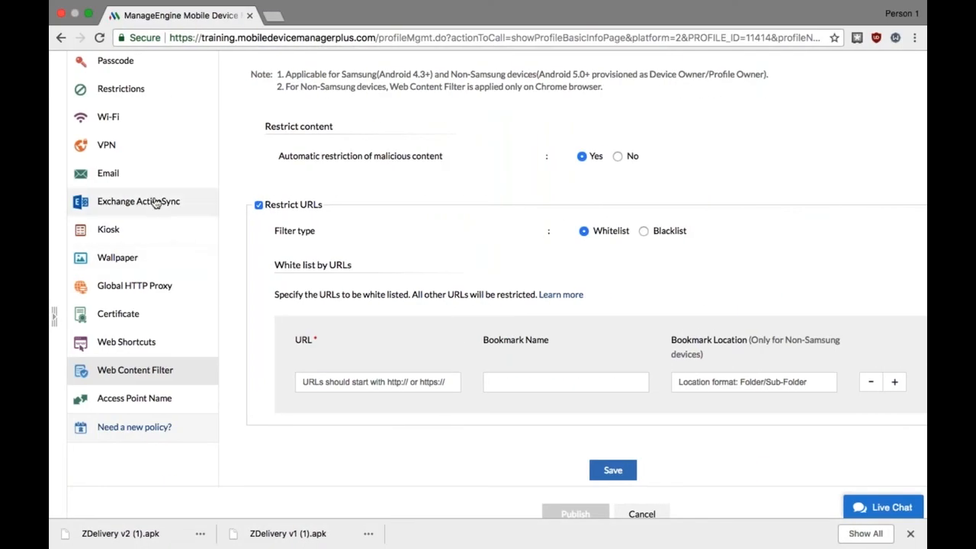
Choose GeoTrust Global CA as the certificate in the Android profile's Certificate policy
scroll(171, 229, "up", 1)
left_click(161, 350)
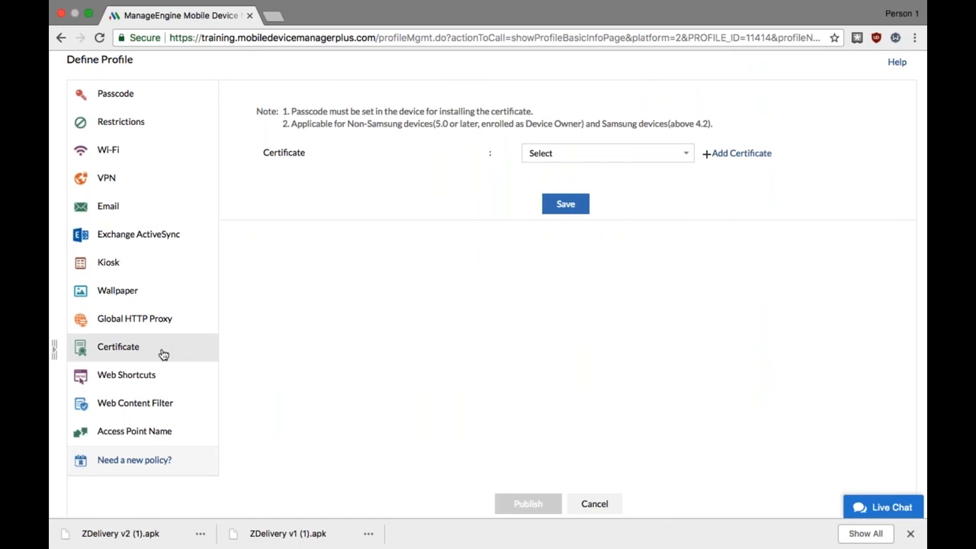
left_click(632, 154)
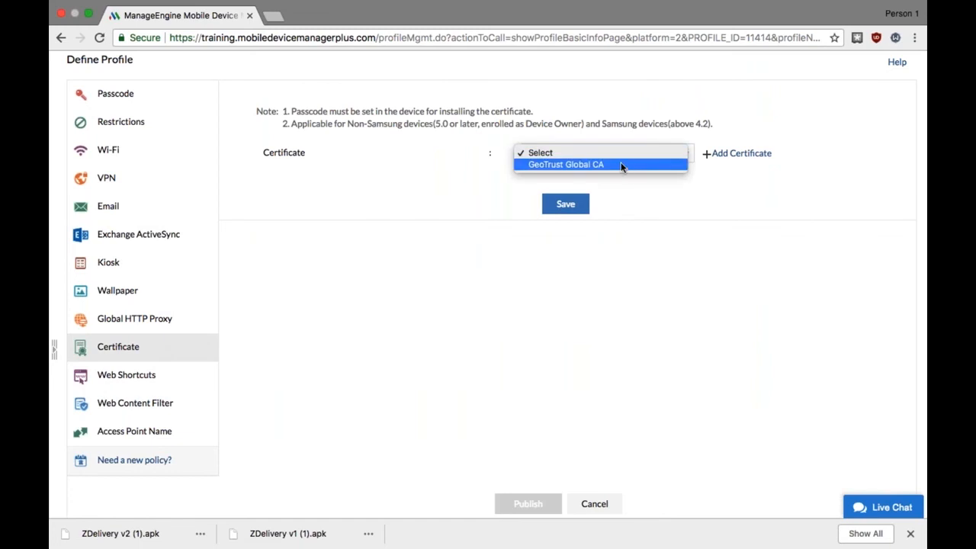
left_click(621, 166)
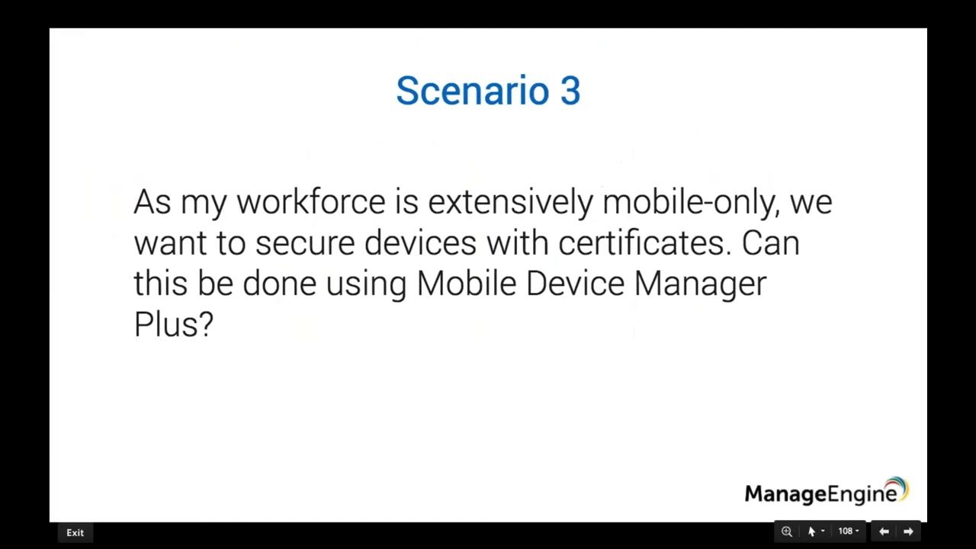
key("Right")
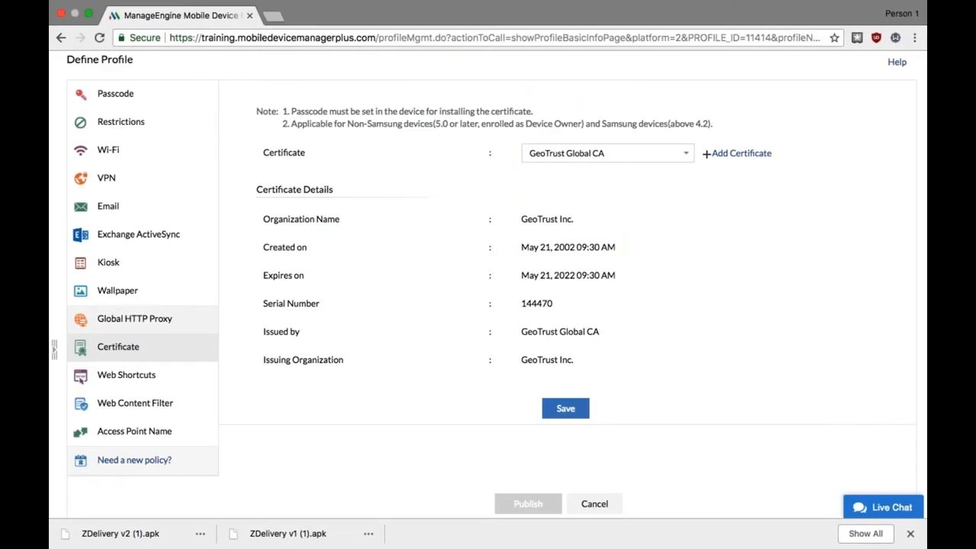
Bring up the profile's Global HTTP Proxy policy and view the settings for both Automatic and Manual proxy configuration
left_click(138, 326)
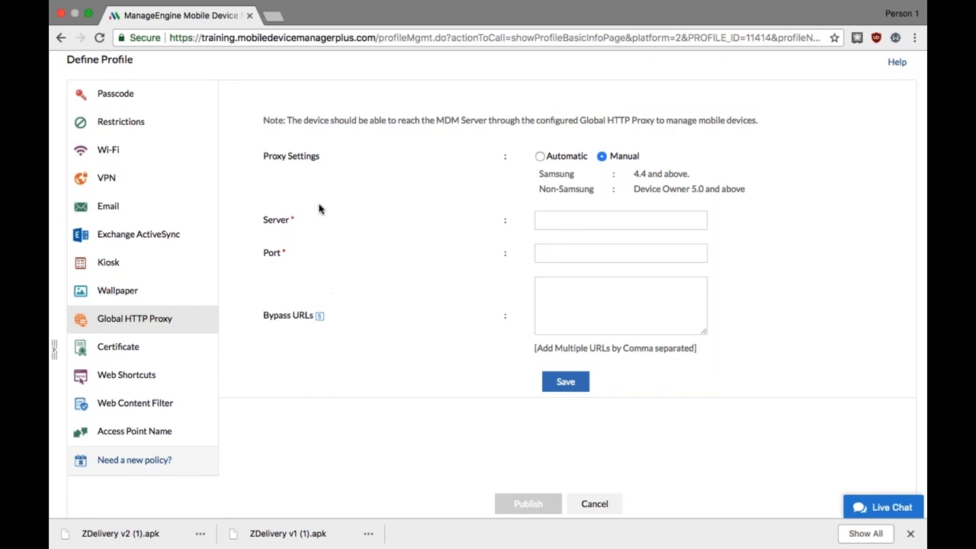
left_click(539, 156)
left_click(601, 157)
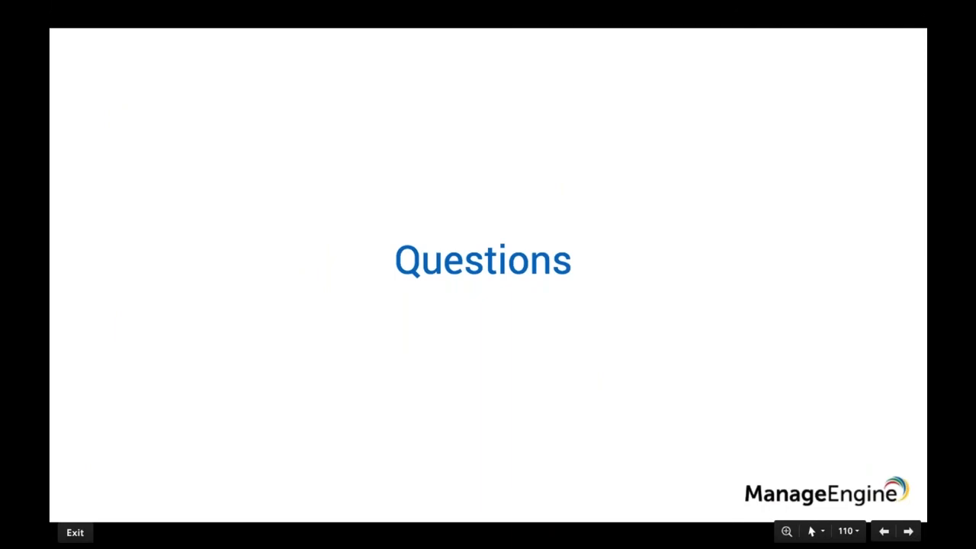
key("Right")
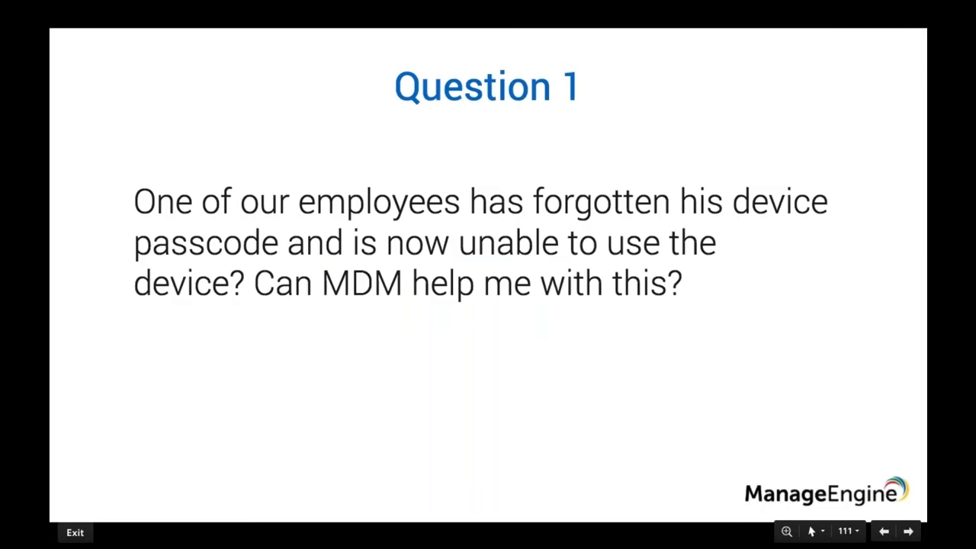